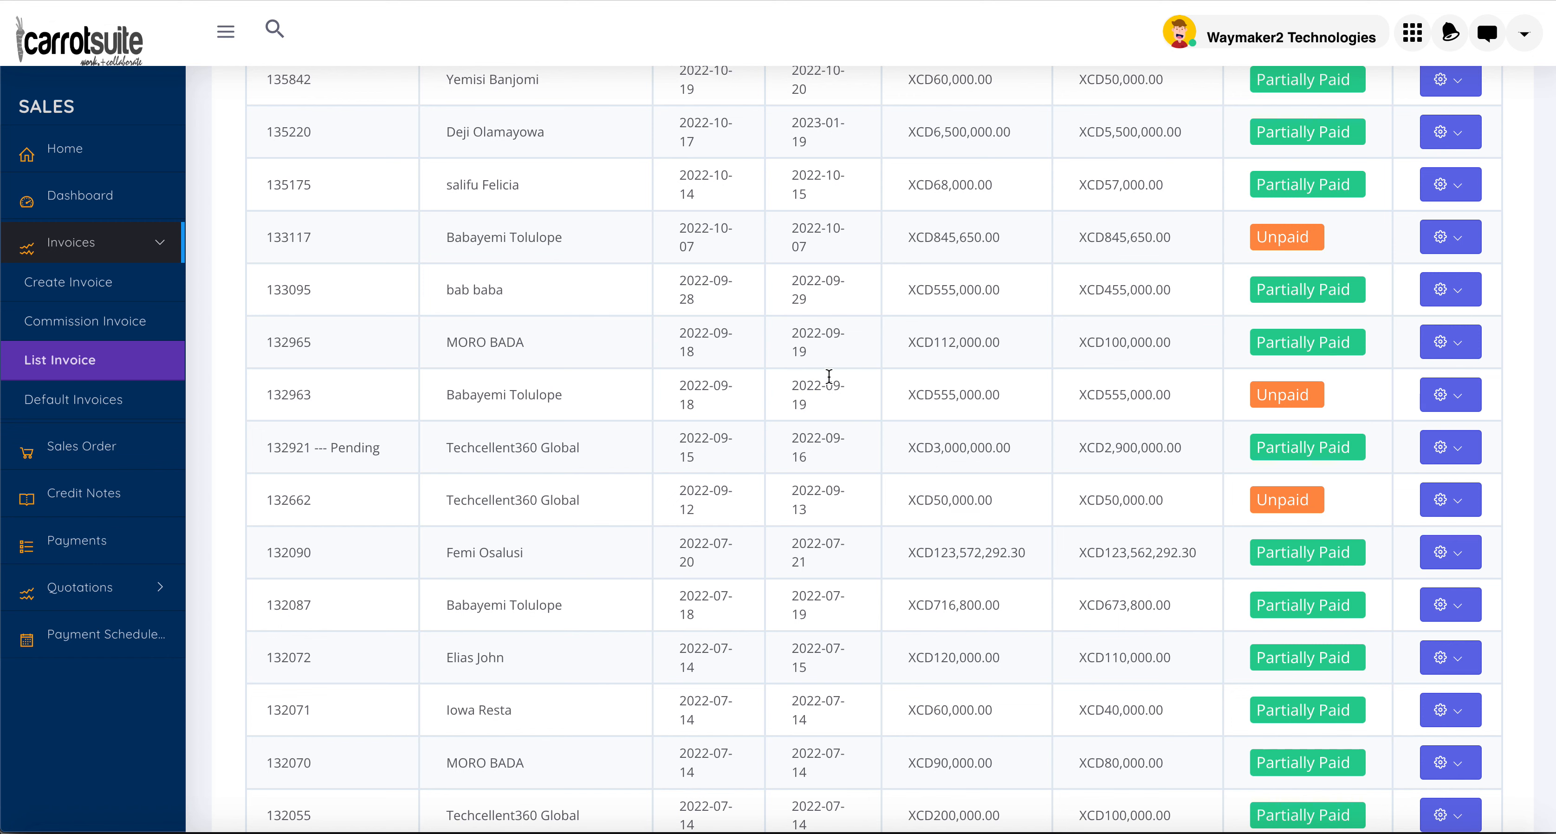
# - Open the partially paid XCD6,500,000.00 invoice dated 2022-10-17 from the invoice list
pyautogui.scroll(1, 829, 376)
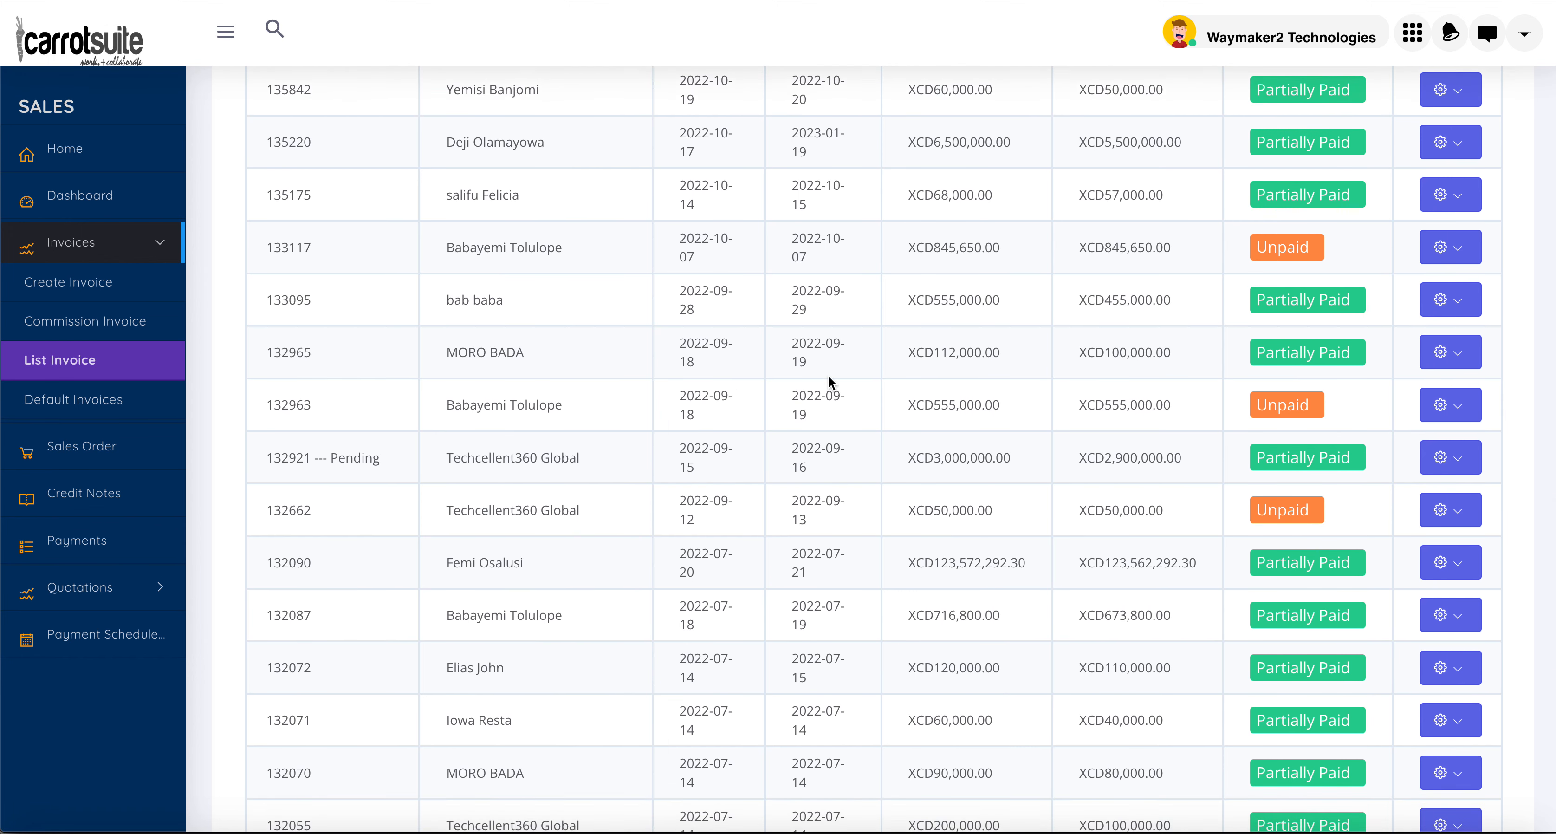
pyautogui.scroll(2, 829, 376)
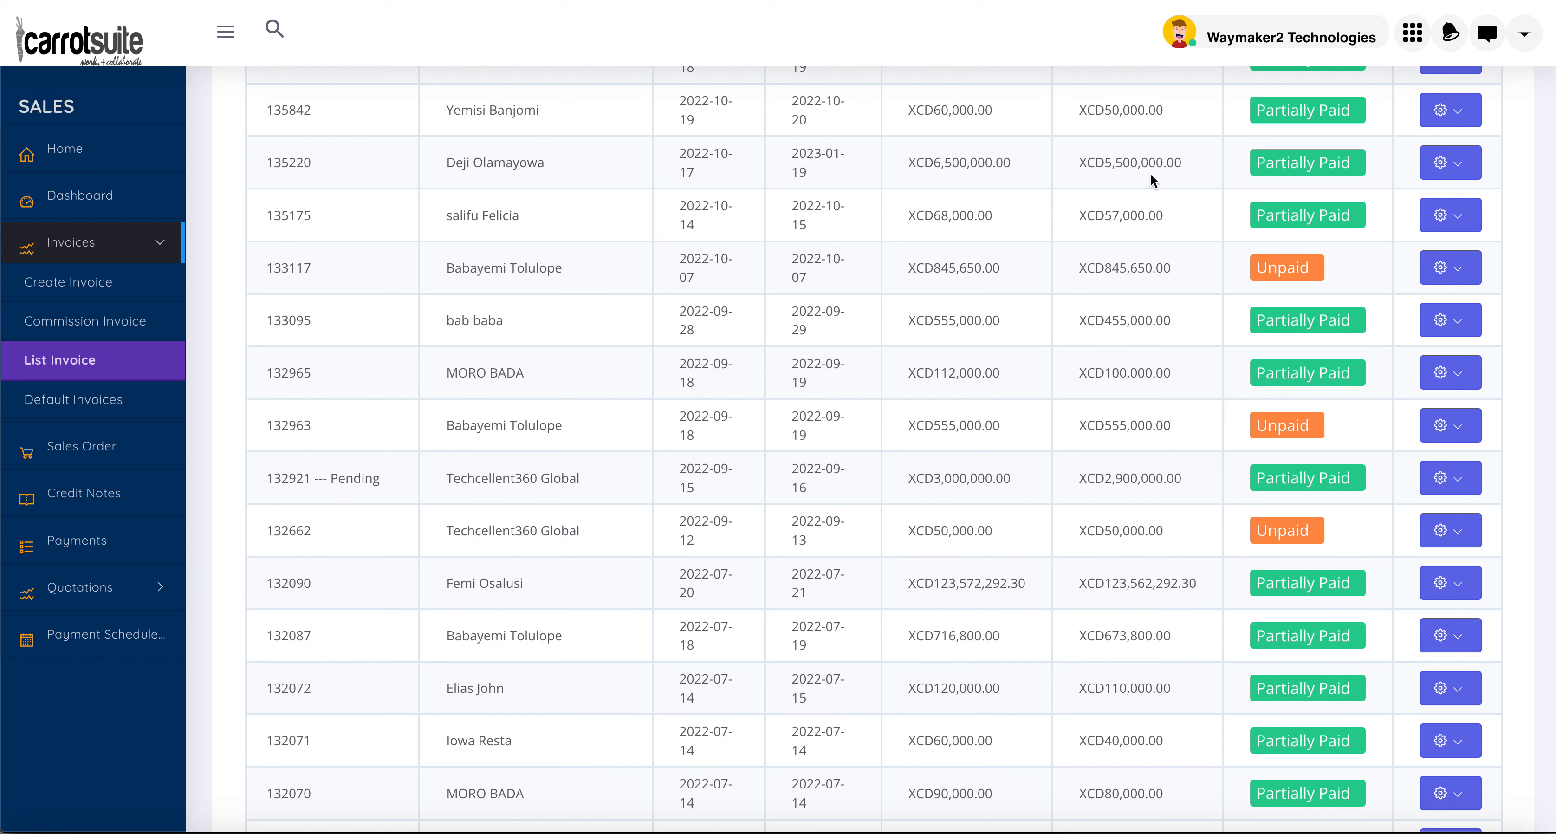
pyautogui.click(1442, 176)
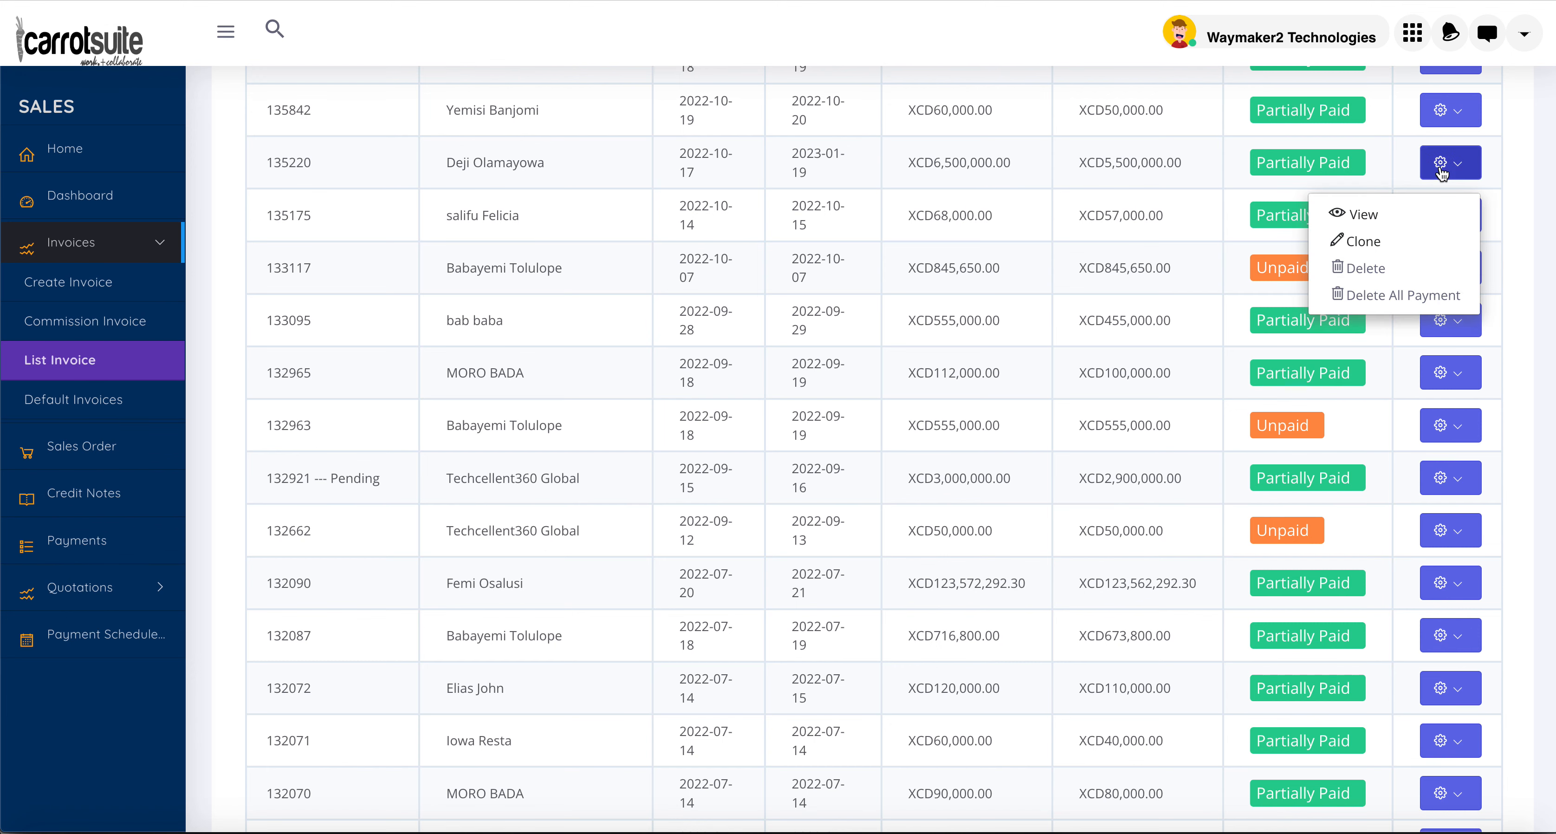
pyautogui.click(1373, 214)
# - Examine the invoice's marketer field, totals, receipts, installment schedule and commission section
pyautogui.scroll(-5, 741, 471)
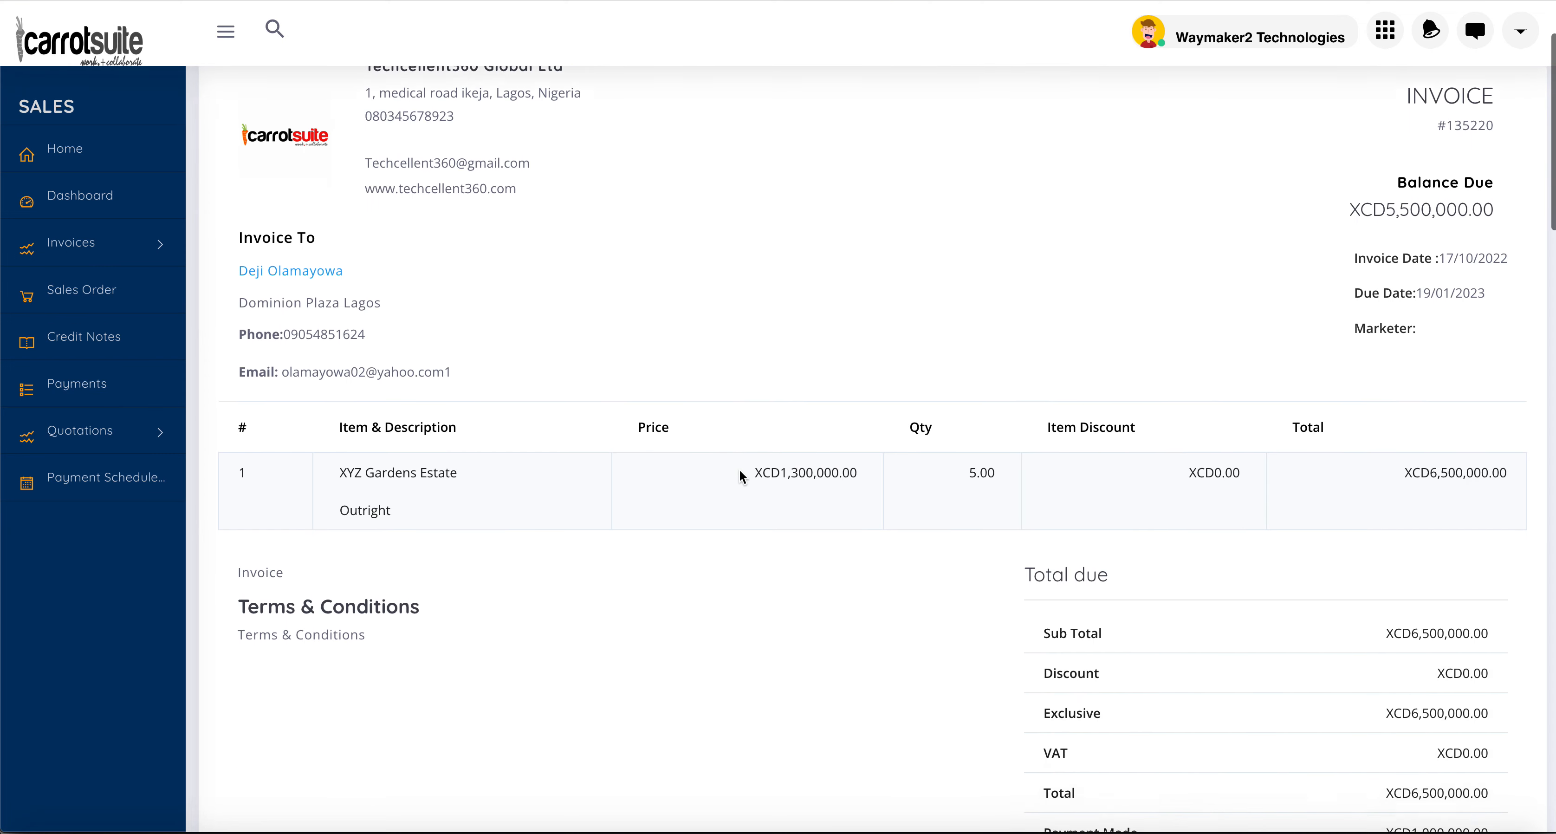
pyautogui.scroll(3, 740, 469)
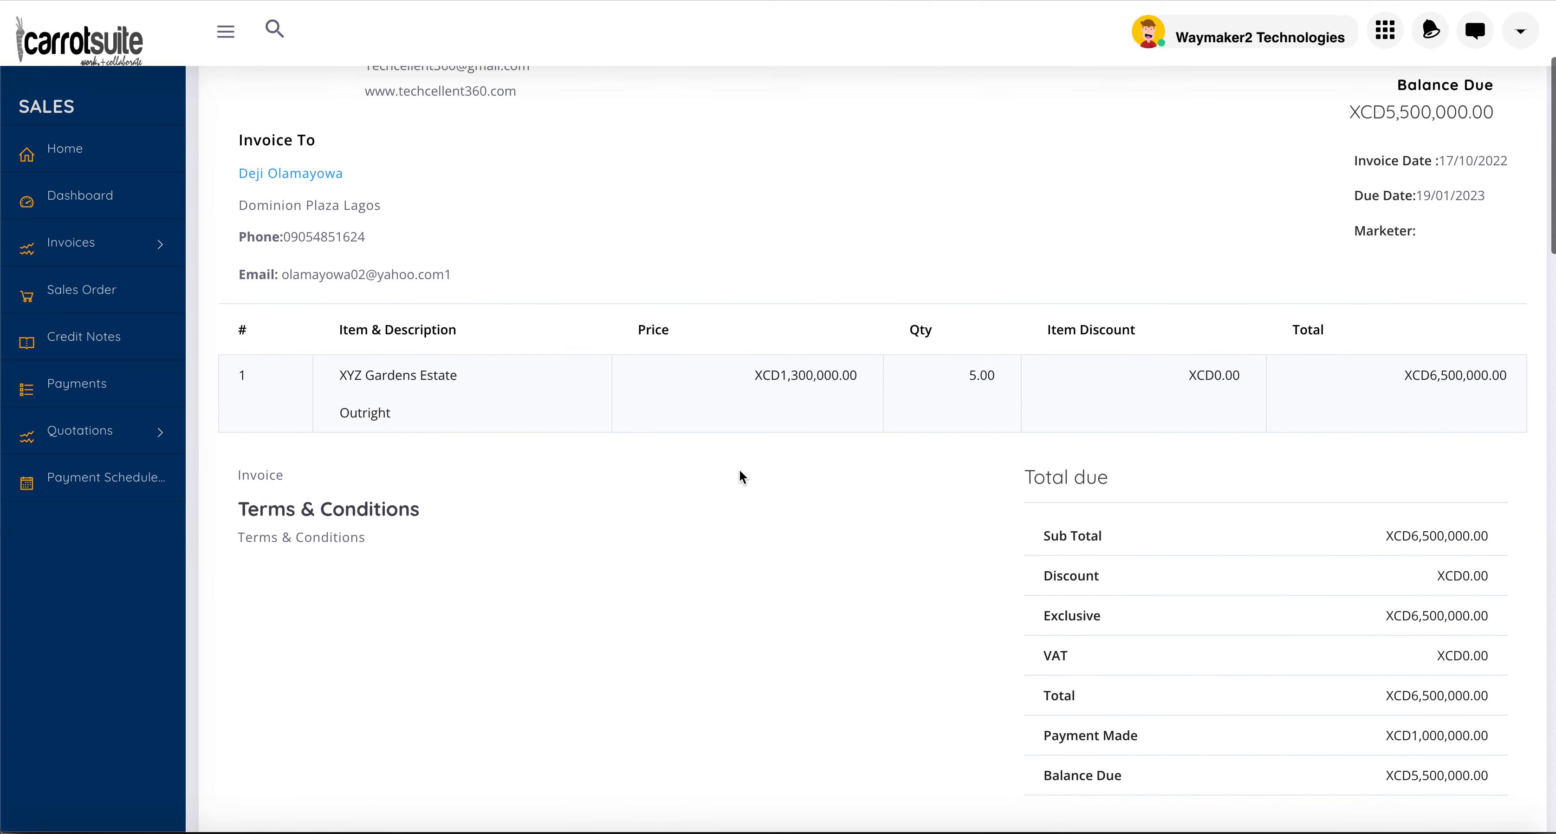
pyautogui.scroll(1, 739, 469)
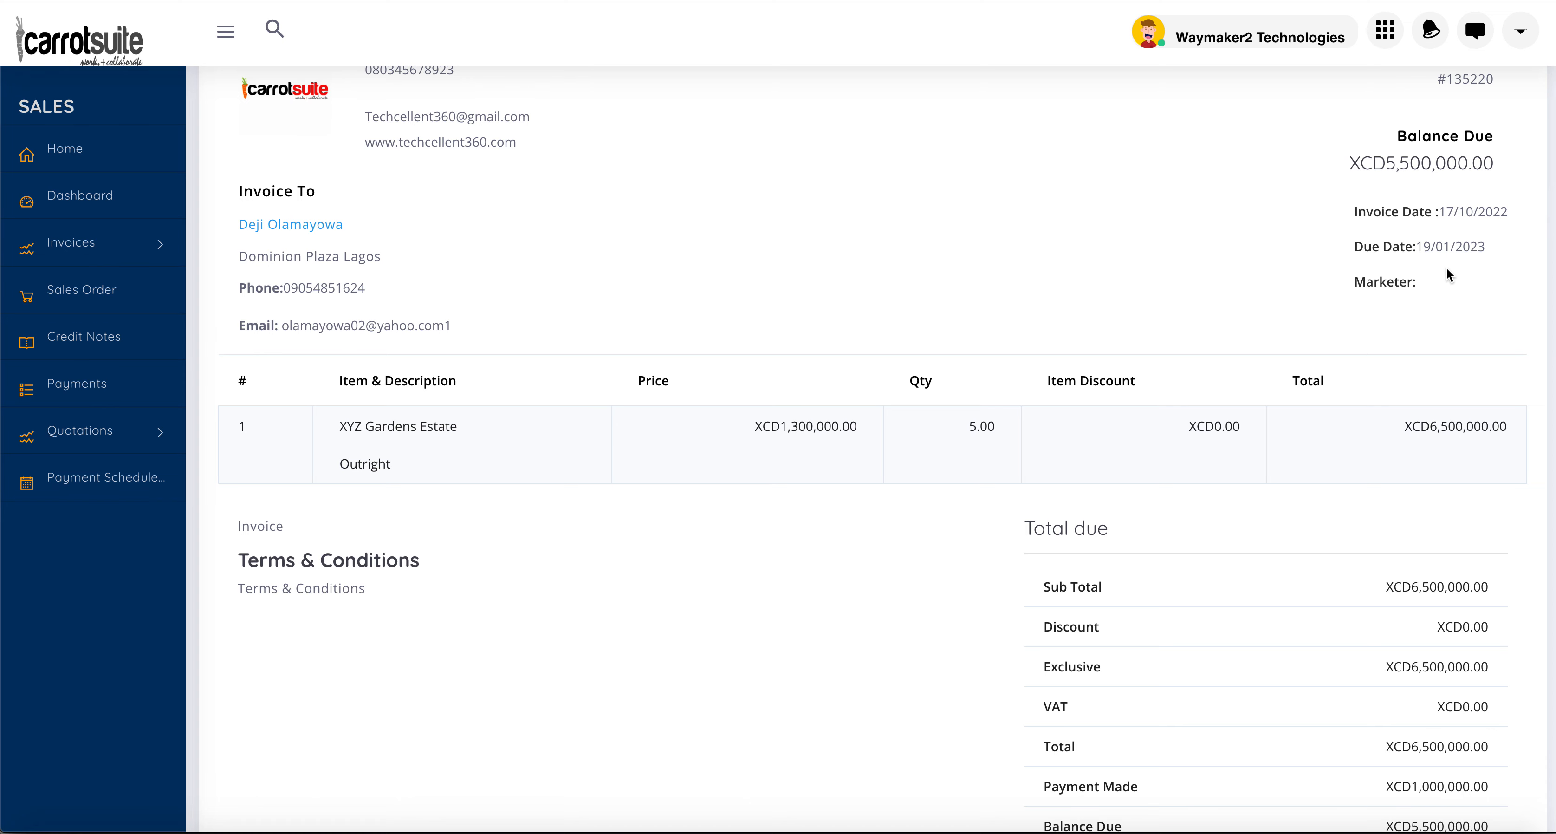
pyautogui.scroll(-8, 1395, 320)
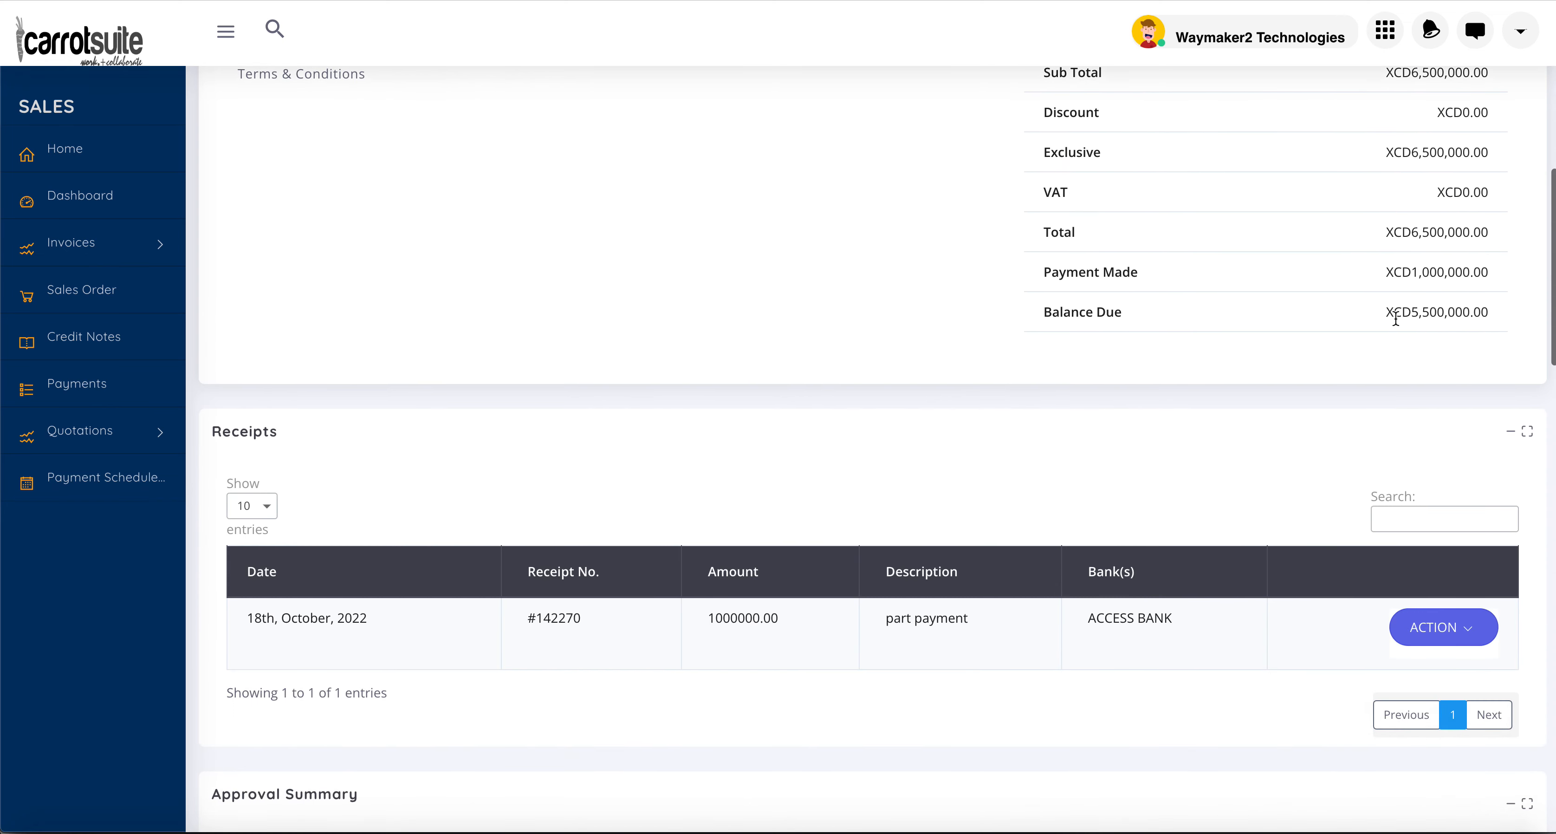
pyautogui.scroll(-2, 925, 604)
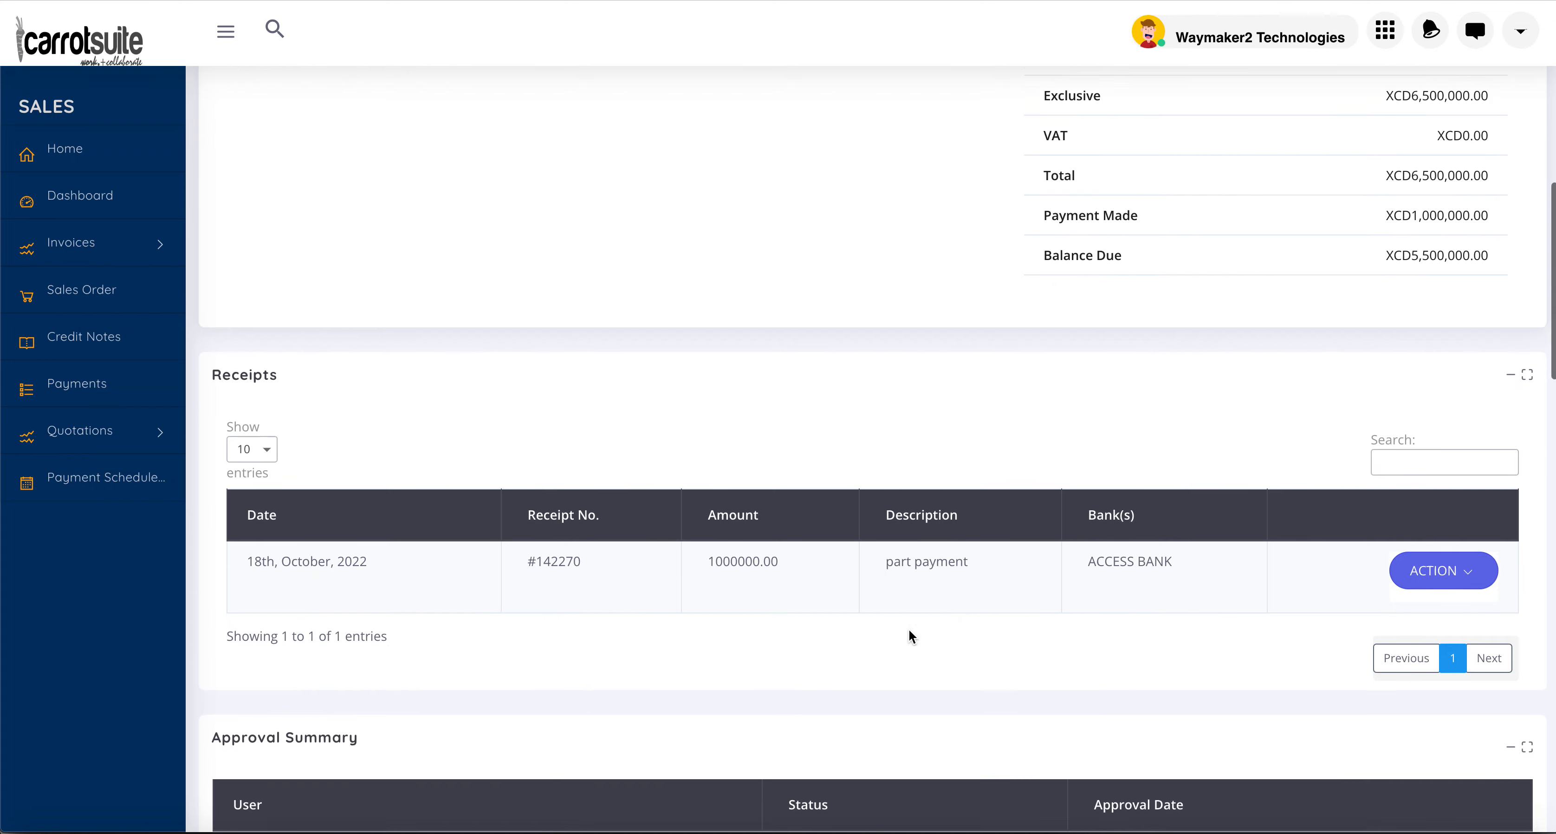
pyautogui.scroll(-18, 909, 630)
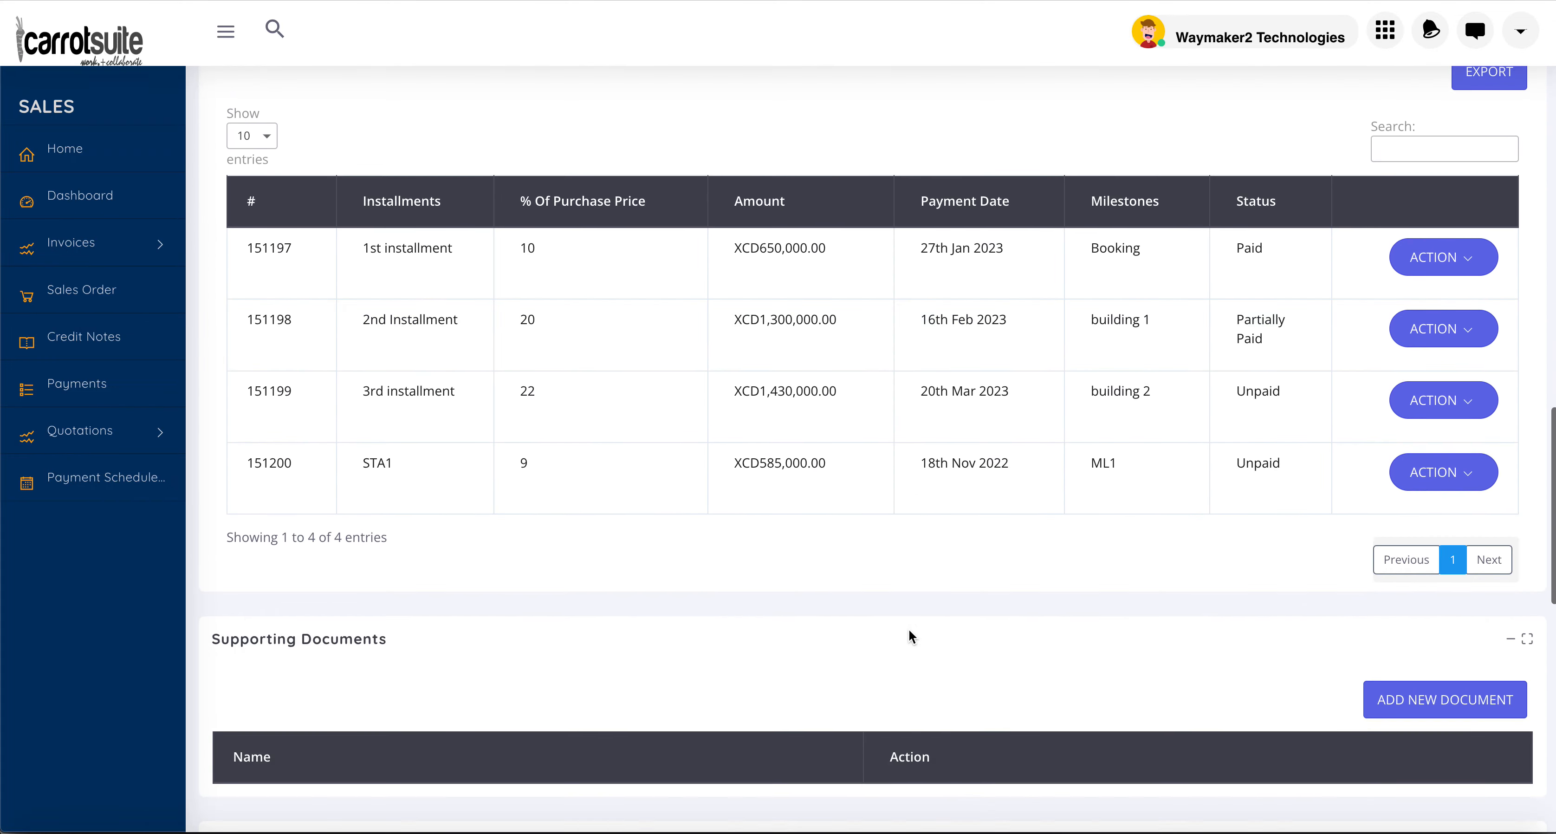
pyautogui.scroll(-4, 911, 635)
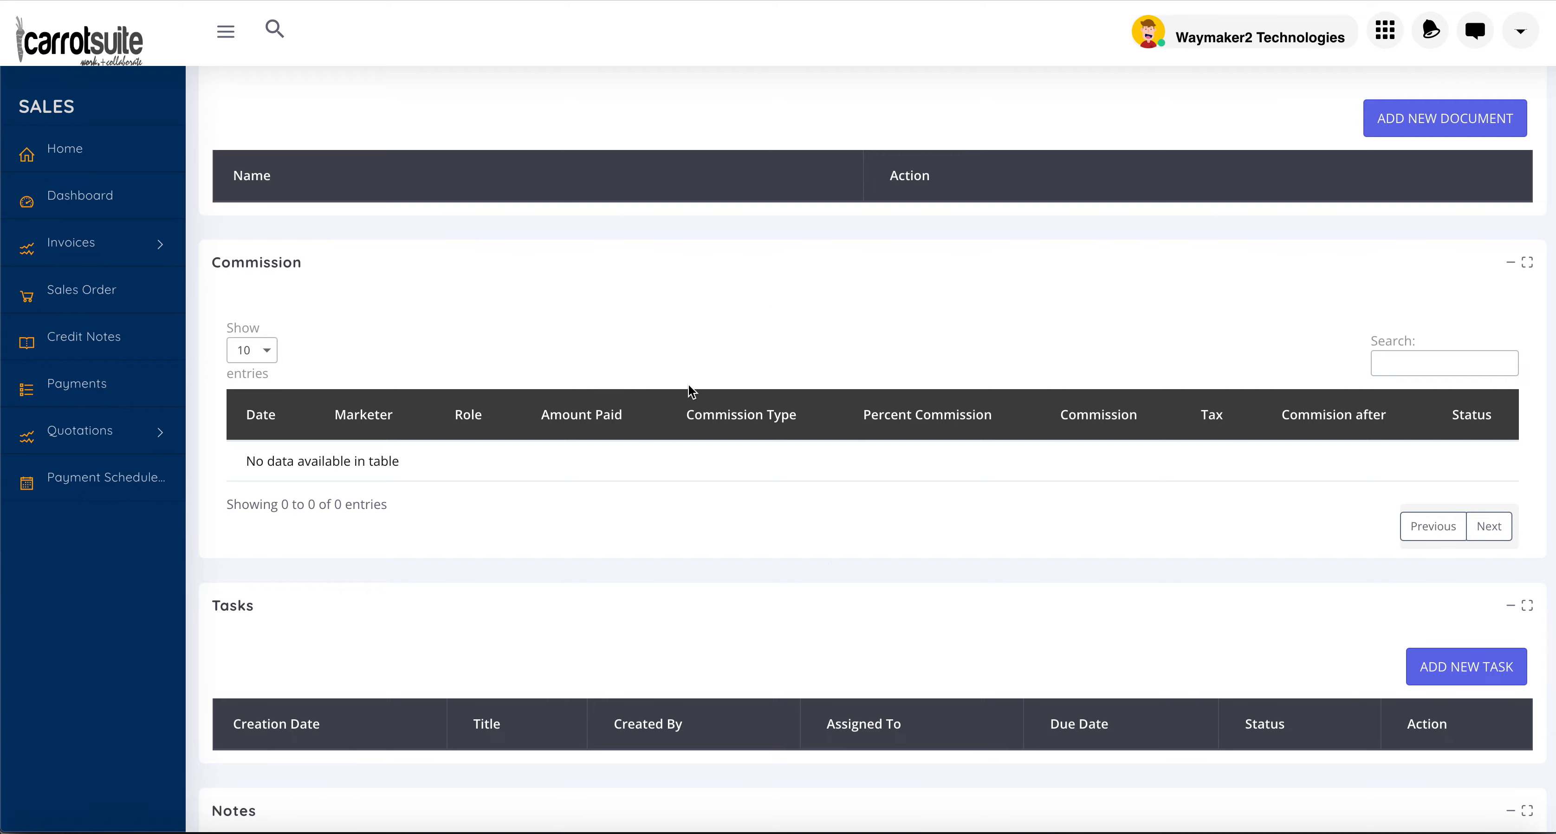
pyautogui.scroll(20, 1000, 289)
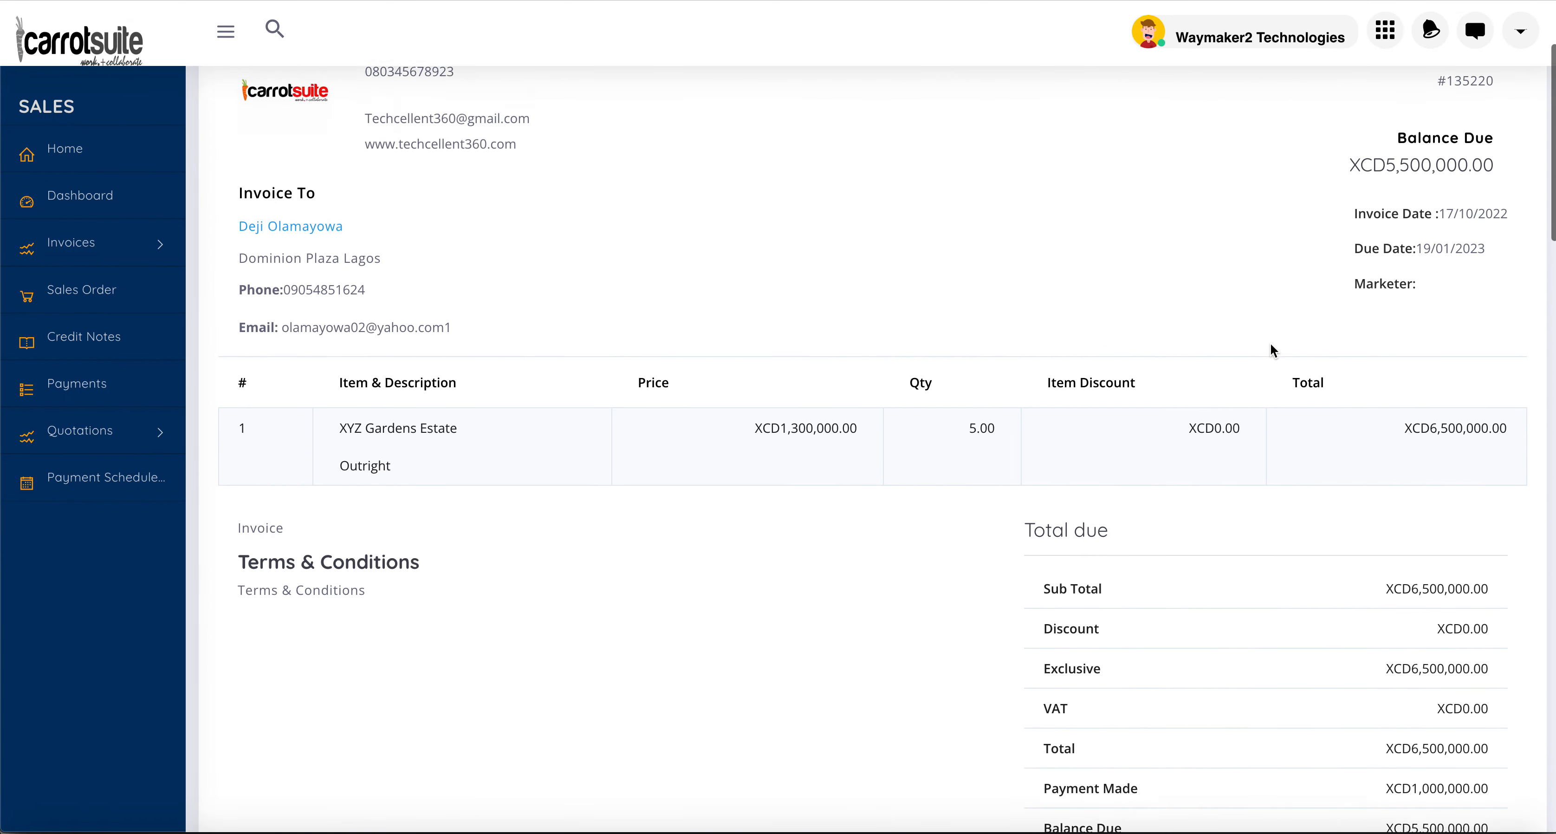
pyautogui.scroll(1, 1402, 366)
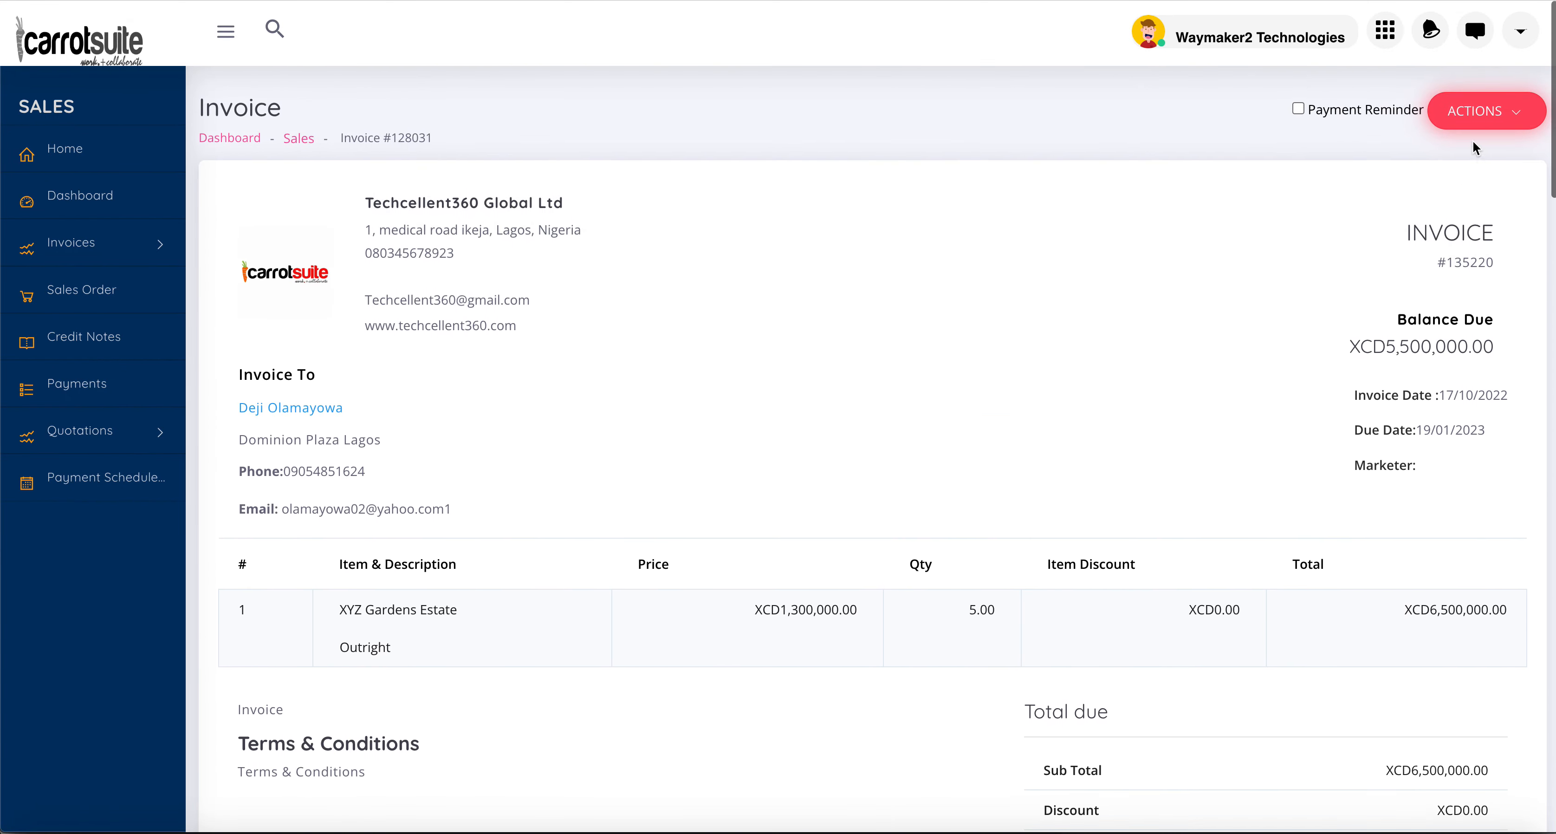
# - Open the invoice for updating and assign a marketer to it
pyautogui.click(1477, 128)
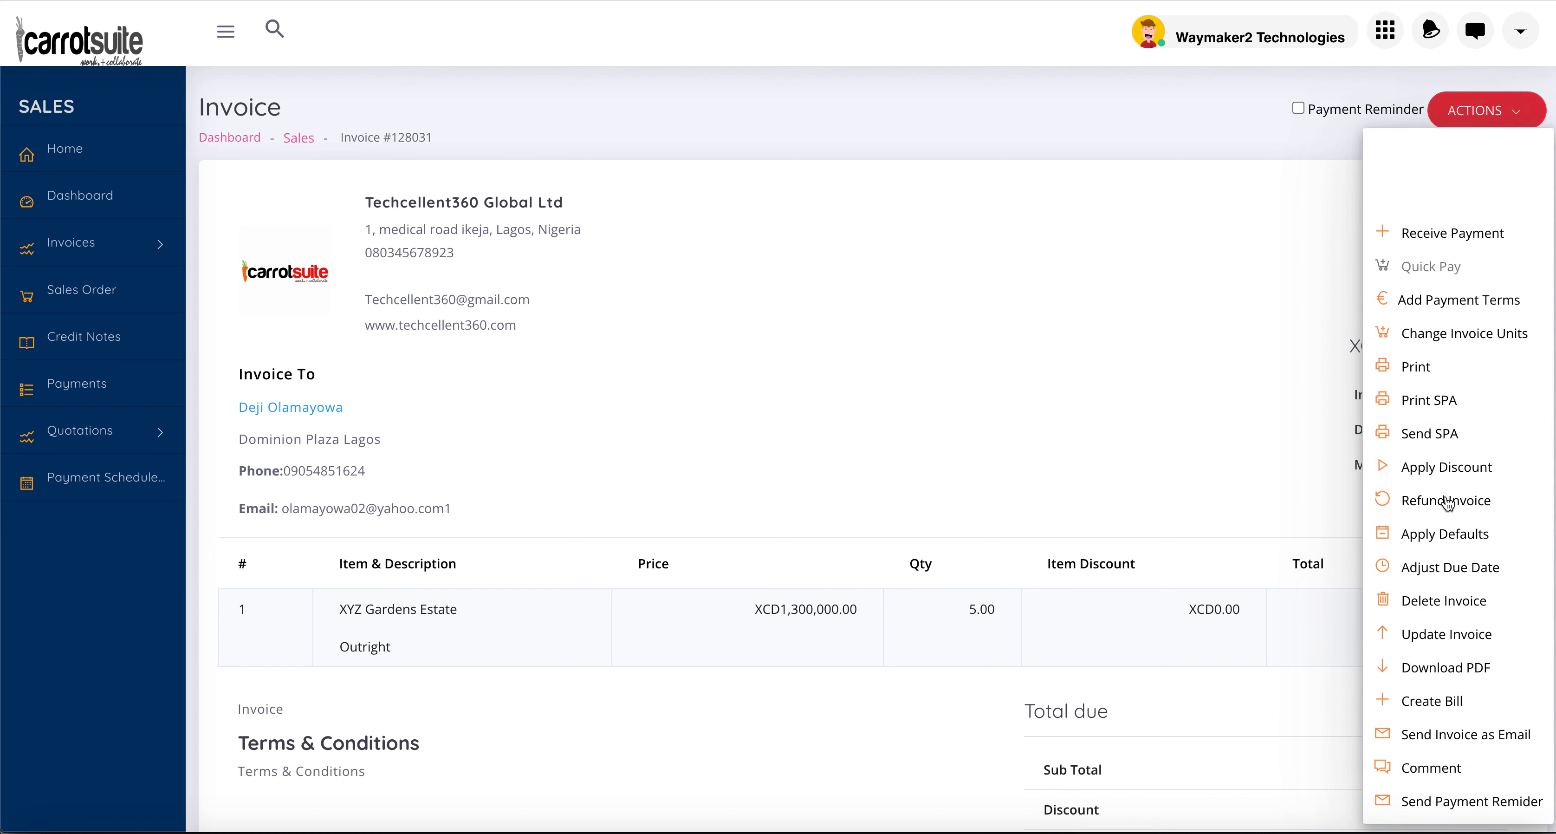
pyautogui.click(1433, 633)
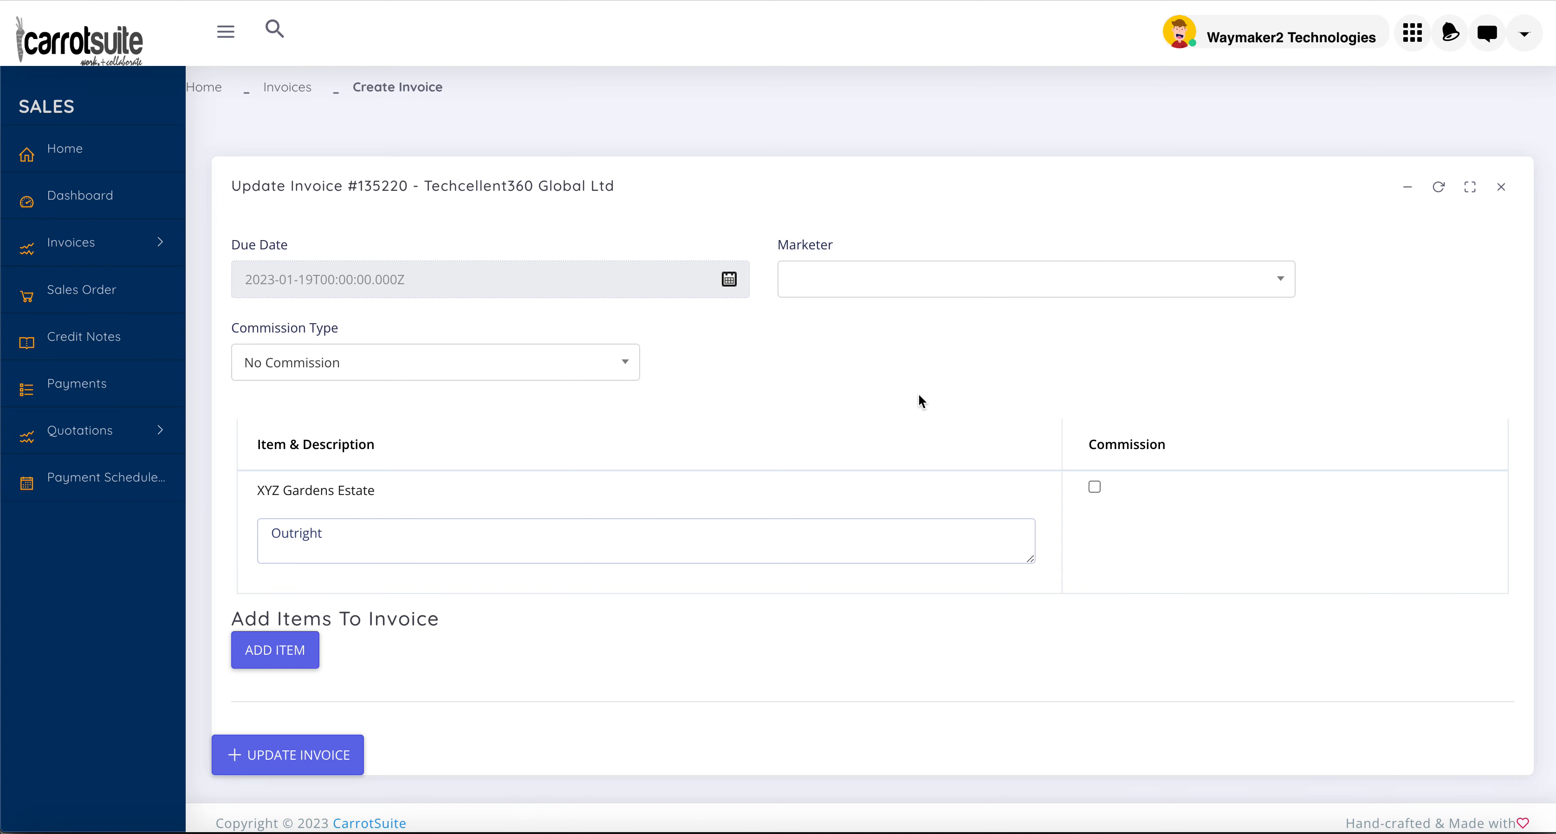
pyautogui.click(989, 284)
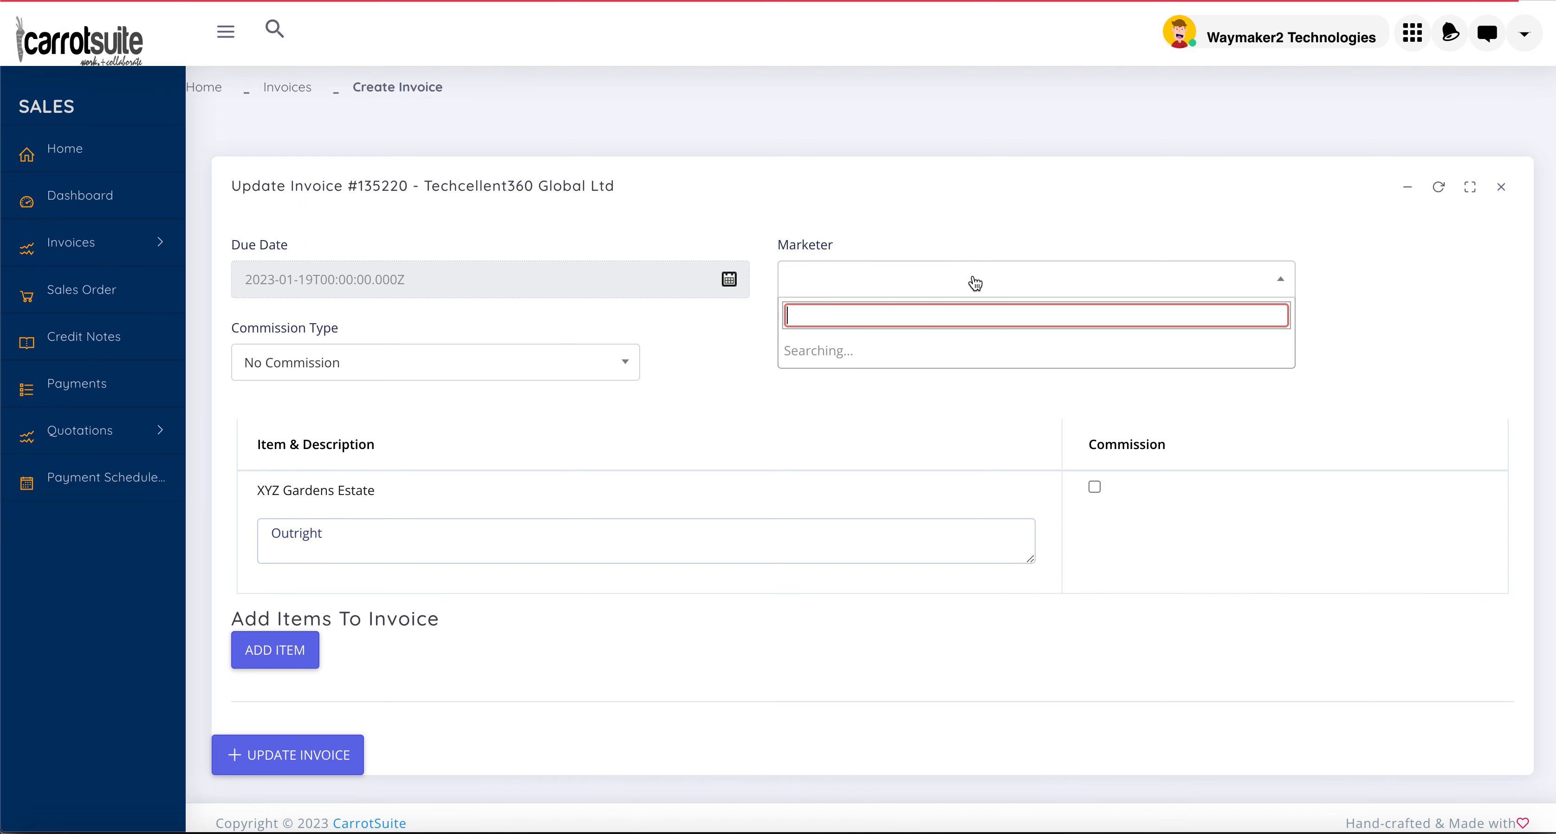
pyautogui.scroll(-1, 679, 486)
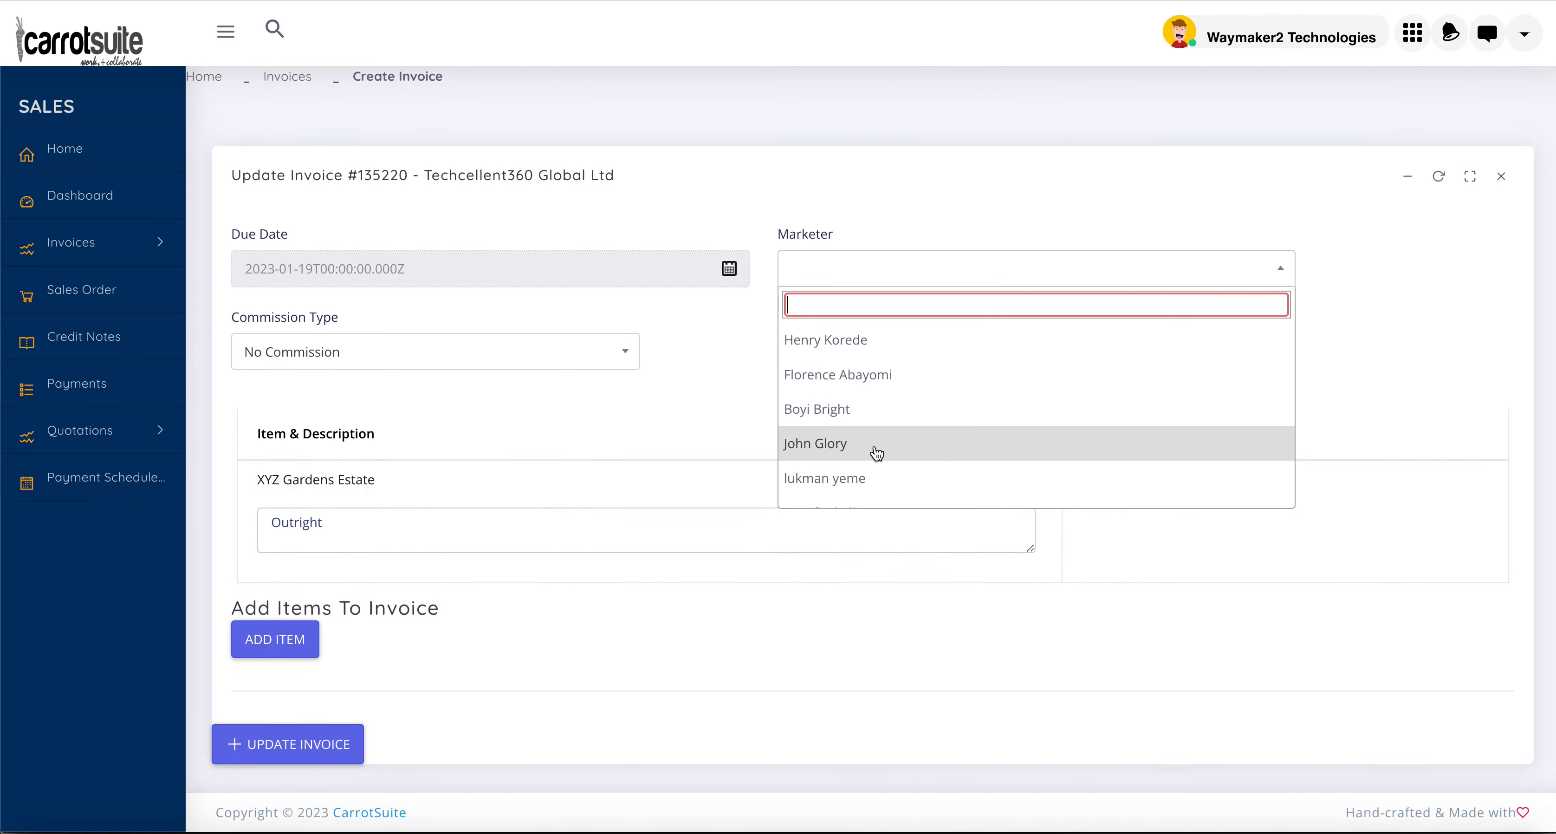
pyautogui.scroll(-3, 876, 450)
pyautogui.scroll(-2, 877, 450)
pyautogui.click(877, 427)
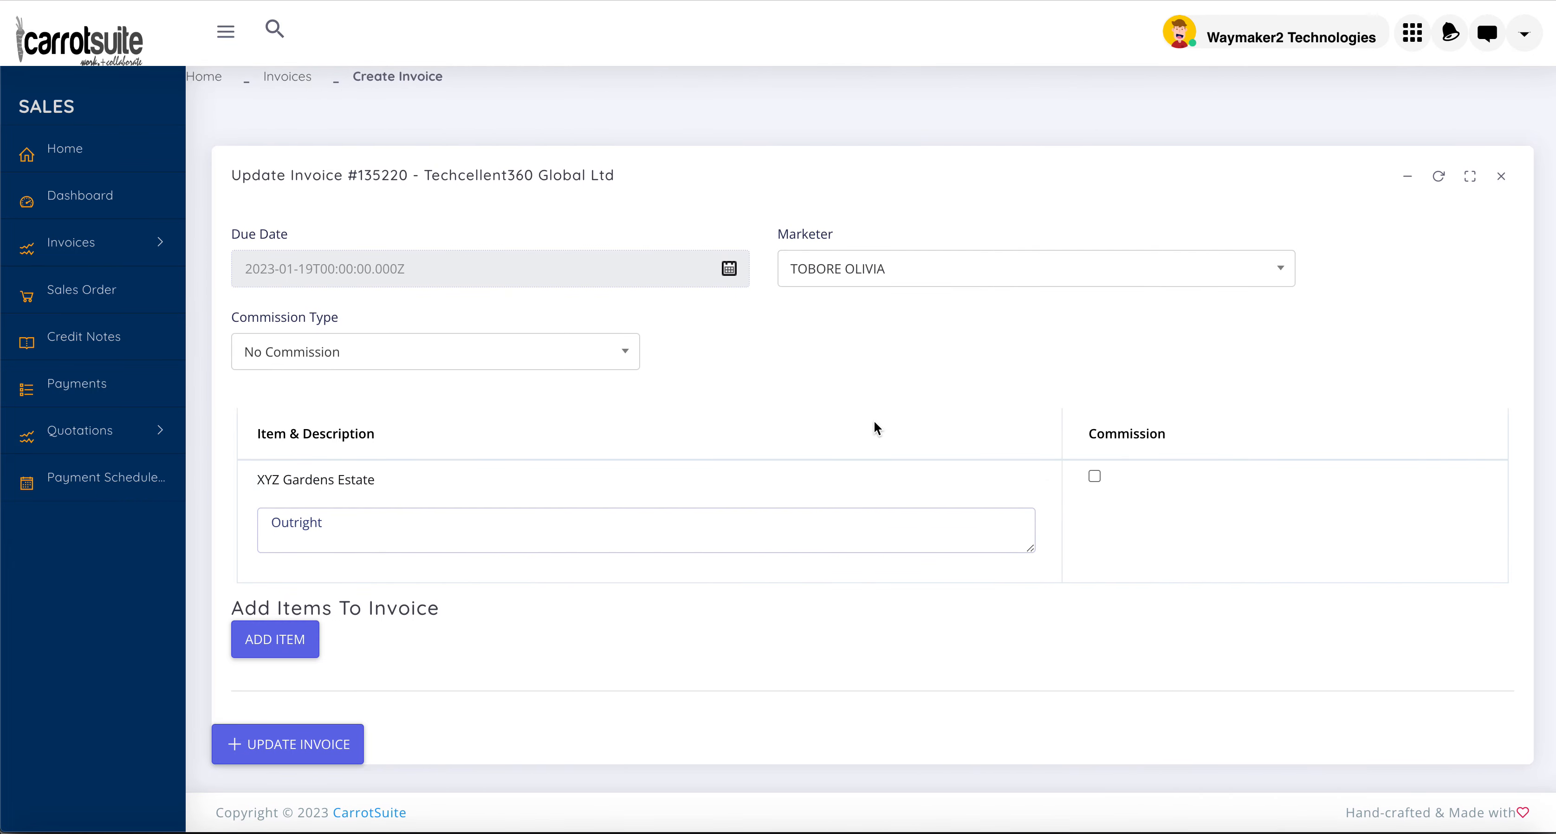
# - Set the commission type to Enter Custom Commission % with a value of 10
pyautogui.click(567, 357)
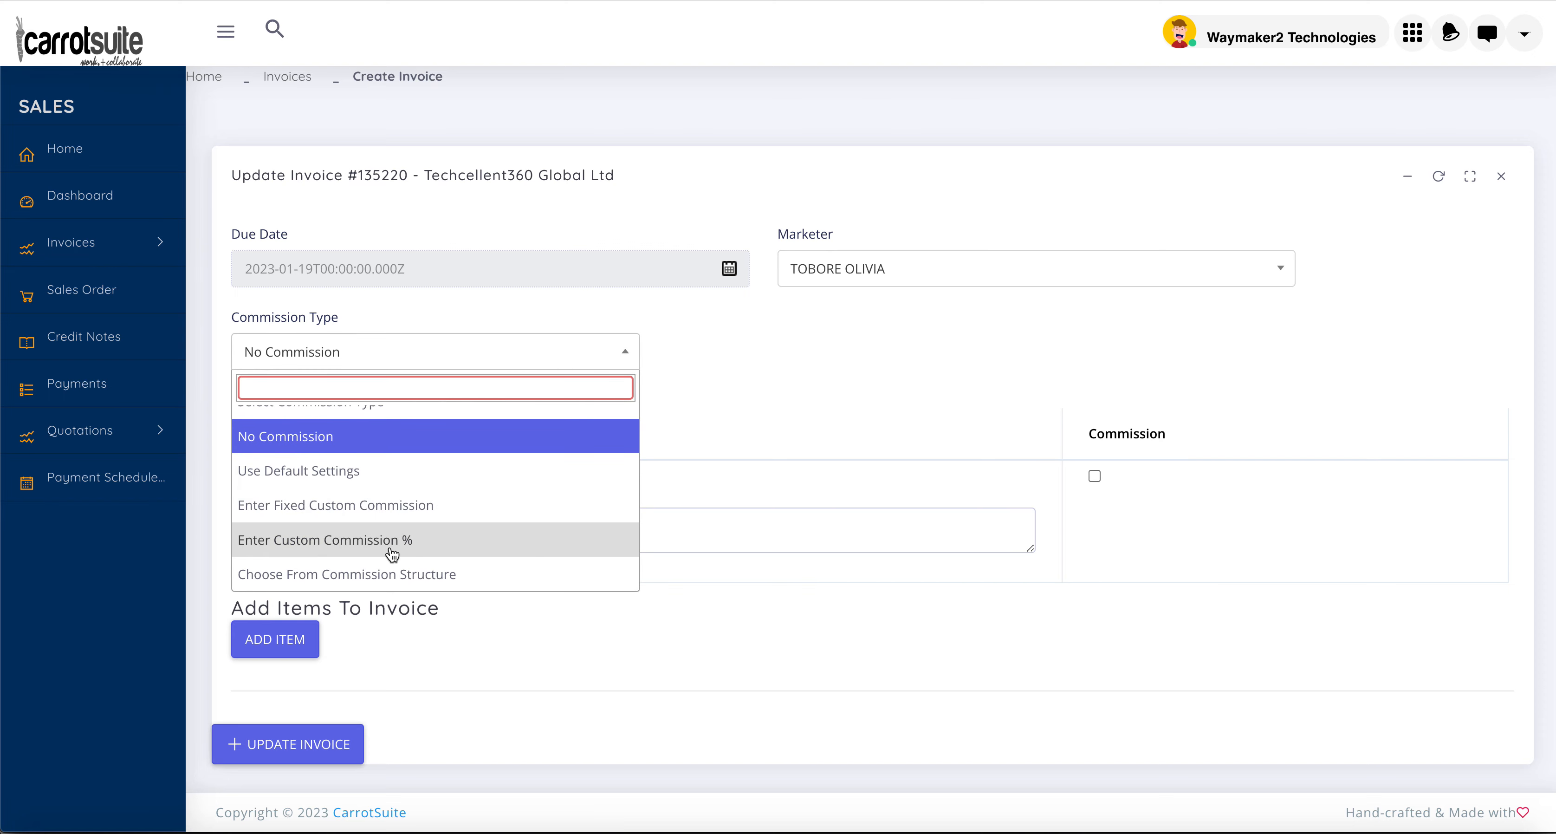
pyautogui.click(451, 539)
pyautogui.click(750, 361)
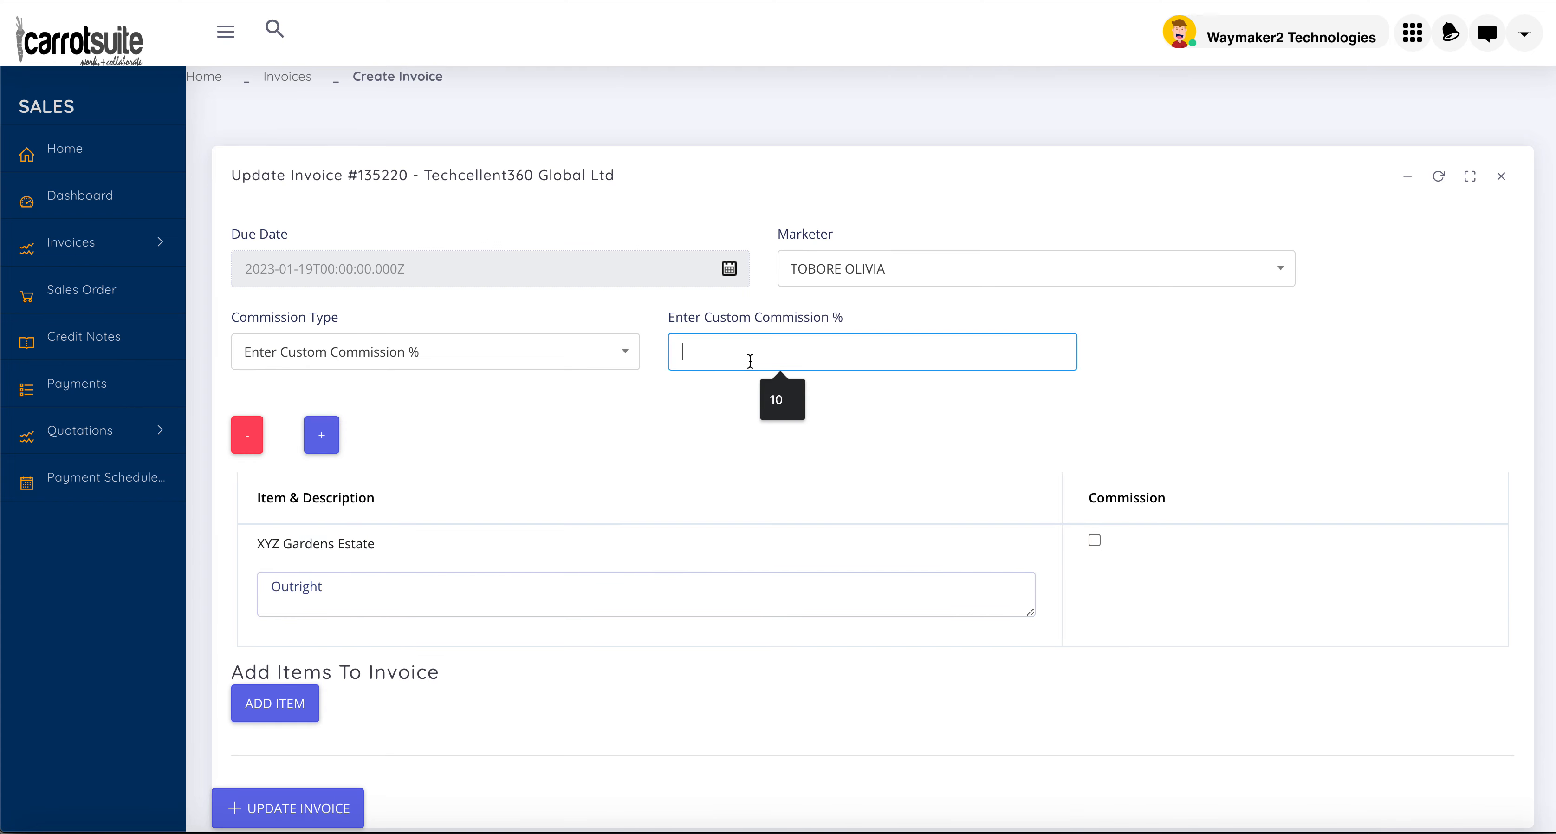
pyautogui.write('19')
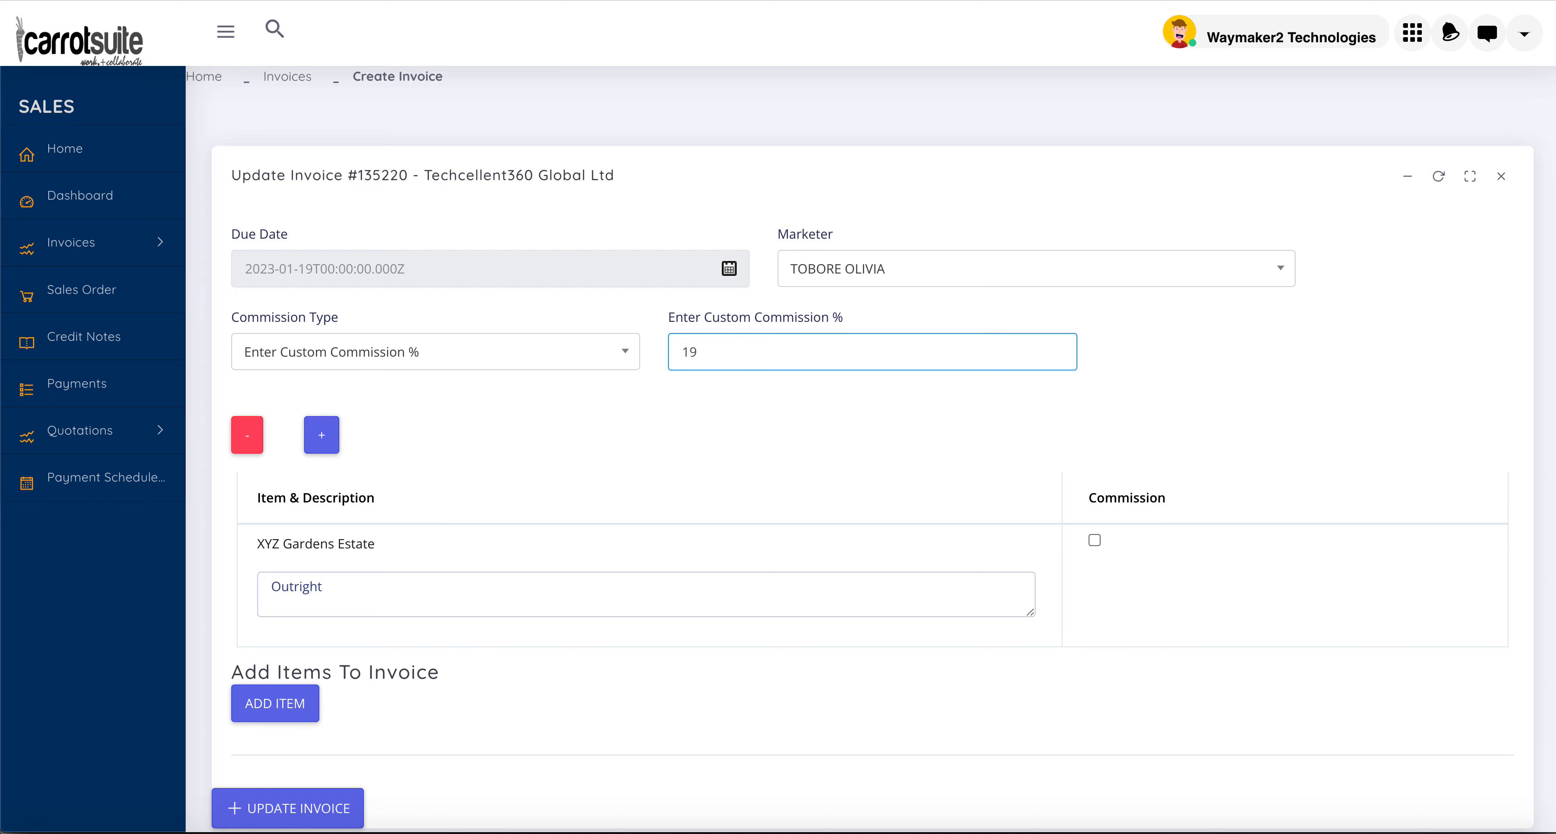
pyautogui.press('BackSpace')
pyautogui.write('0')
# - Add Upline Level 1 with a value of 5 and enable commission for the XYZ Gardens Estate item
pyautogui.click(325, 434)
pyautogui.click(415, 431)
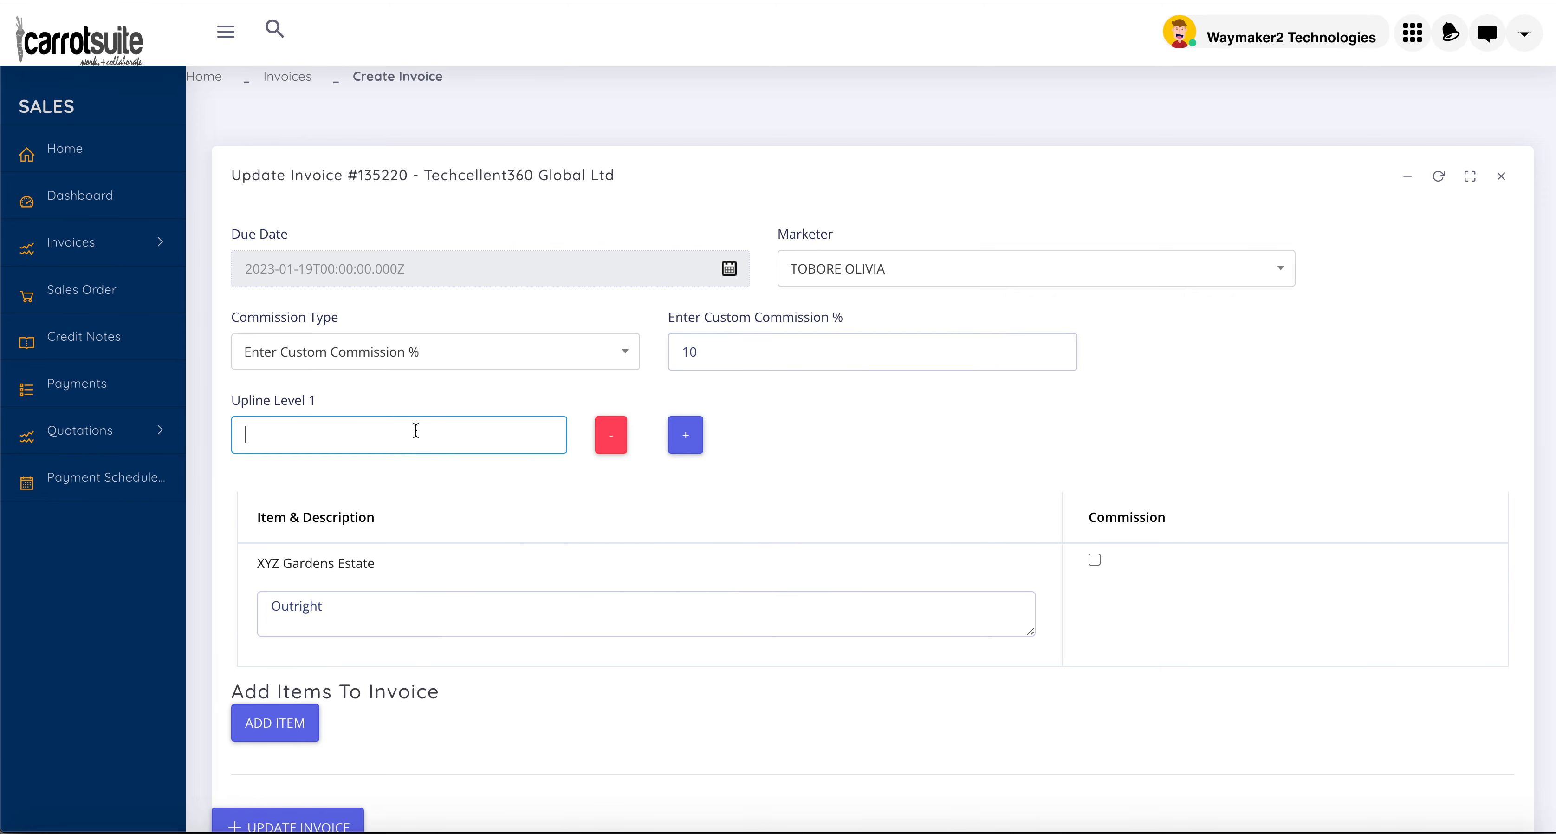
pyautogui.write('5')
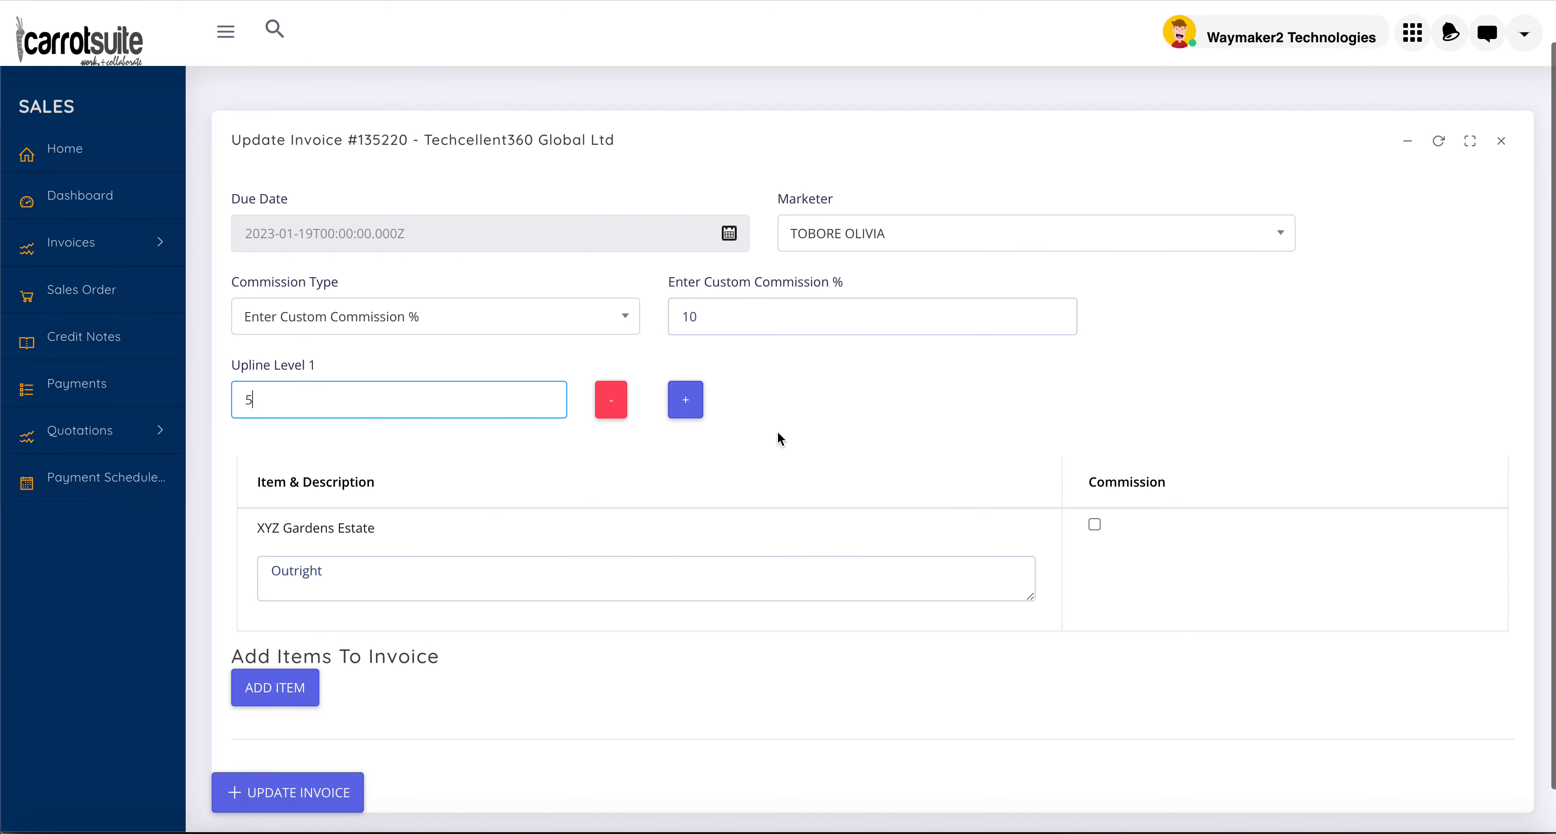
pyautogui.scroll(-2, 778, 433)
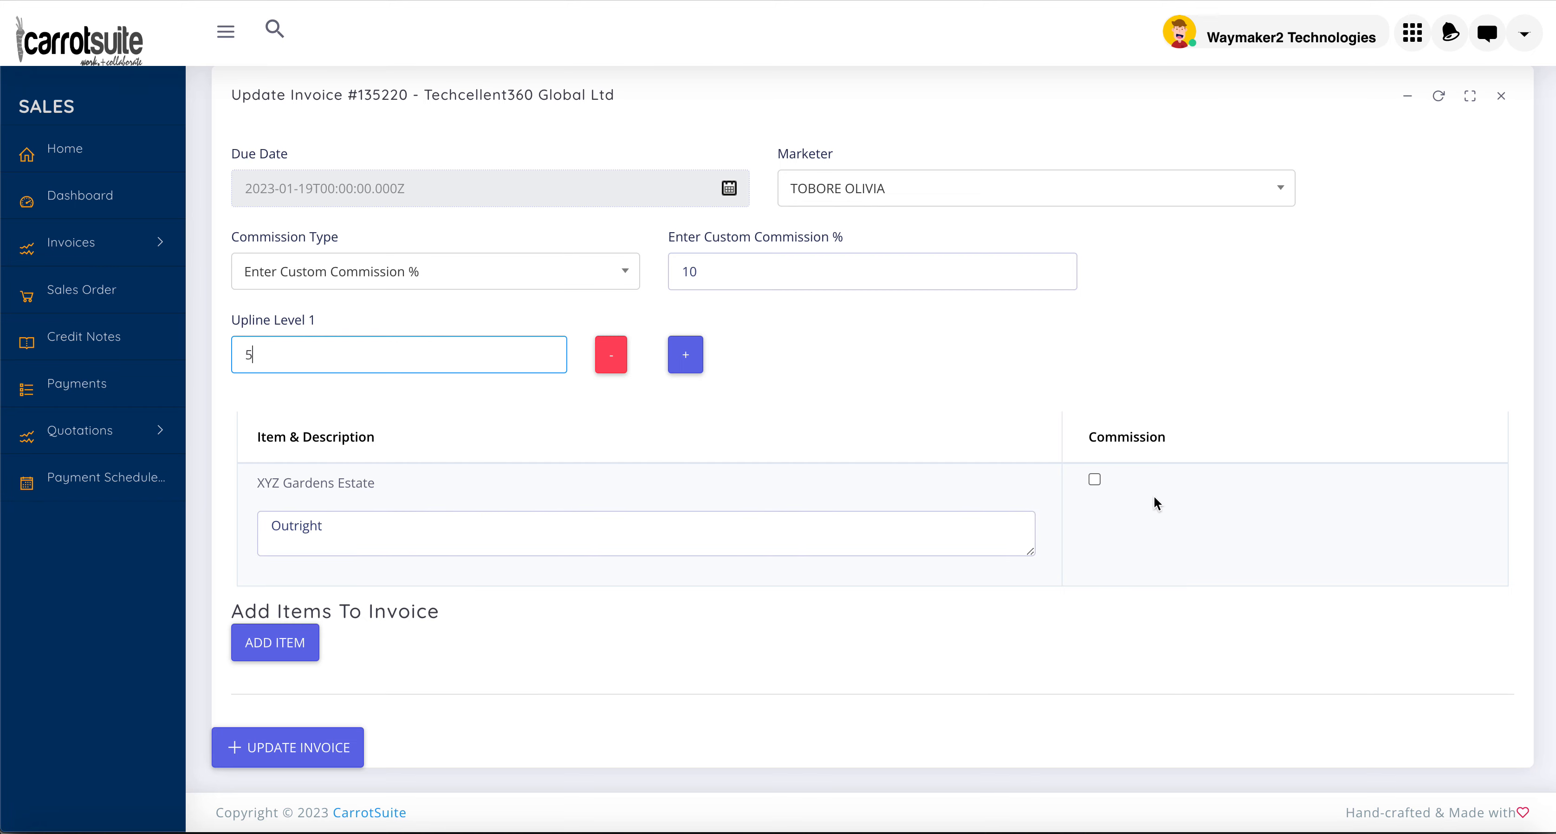
pyautogui.click(1095, 481)
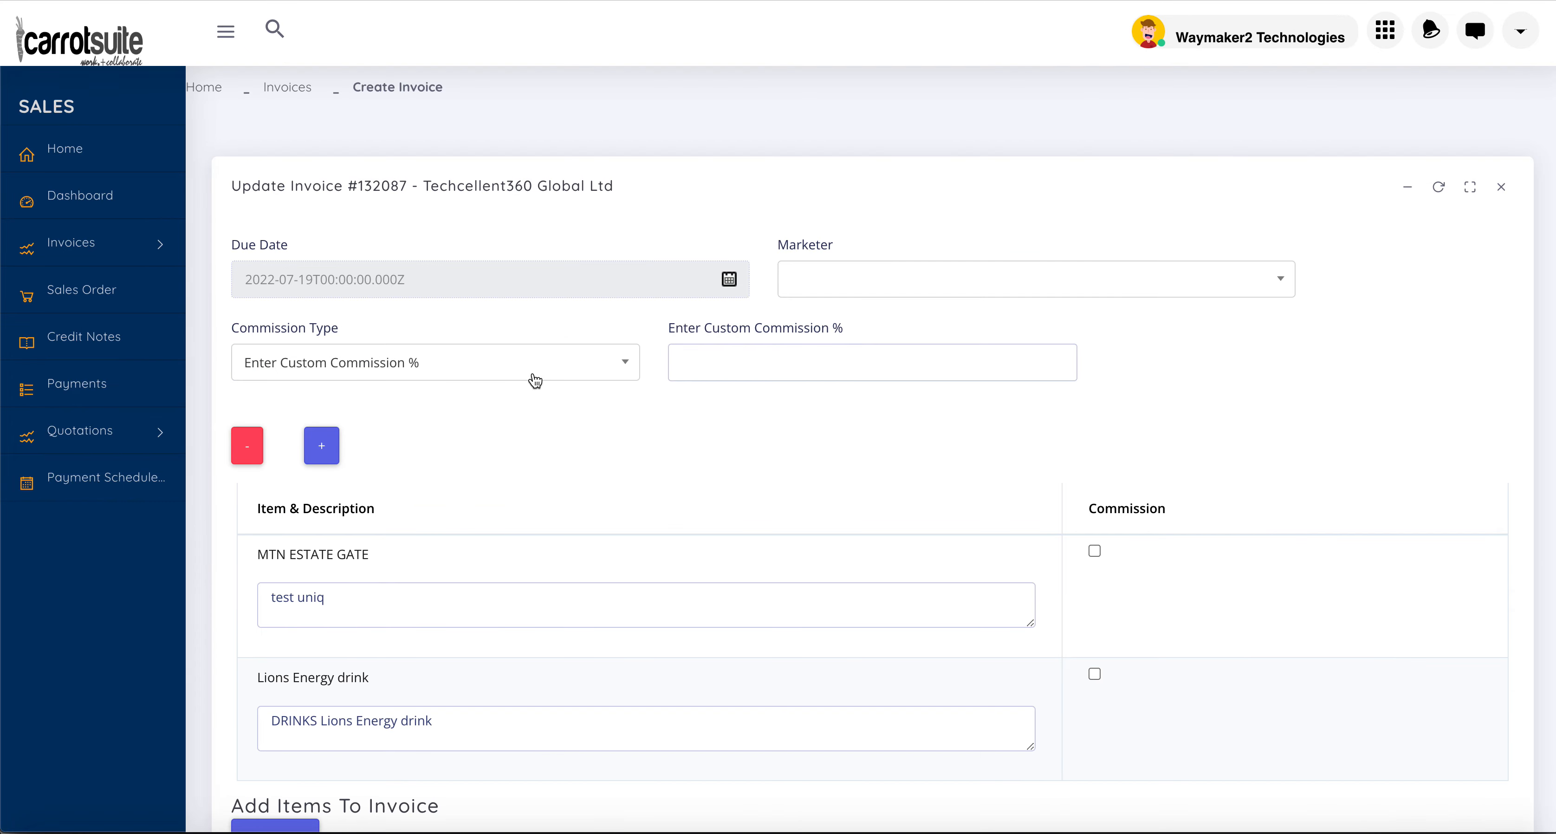
# - On the two-item invoice's update form, try enabling commission for the Lions Energy drink item and clear it again
pyautogui.scroll(-3, 535, 379)
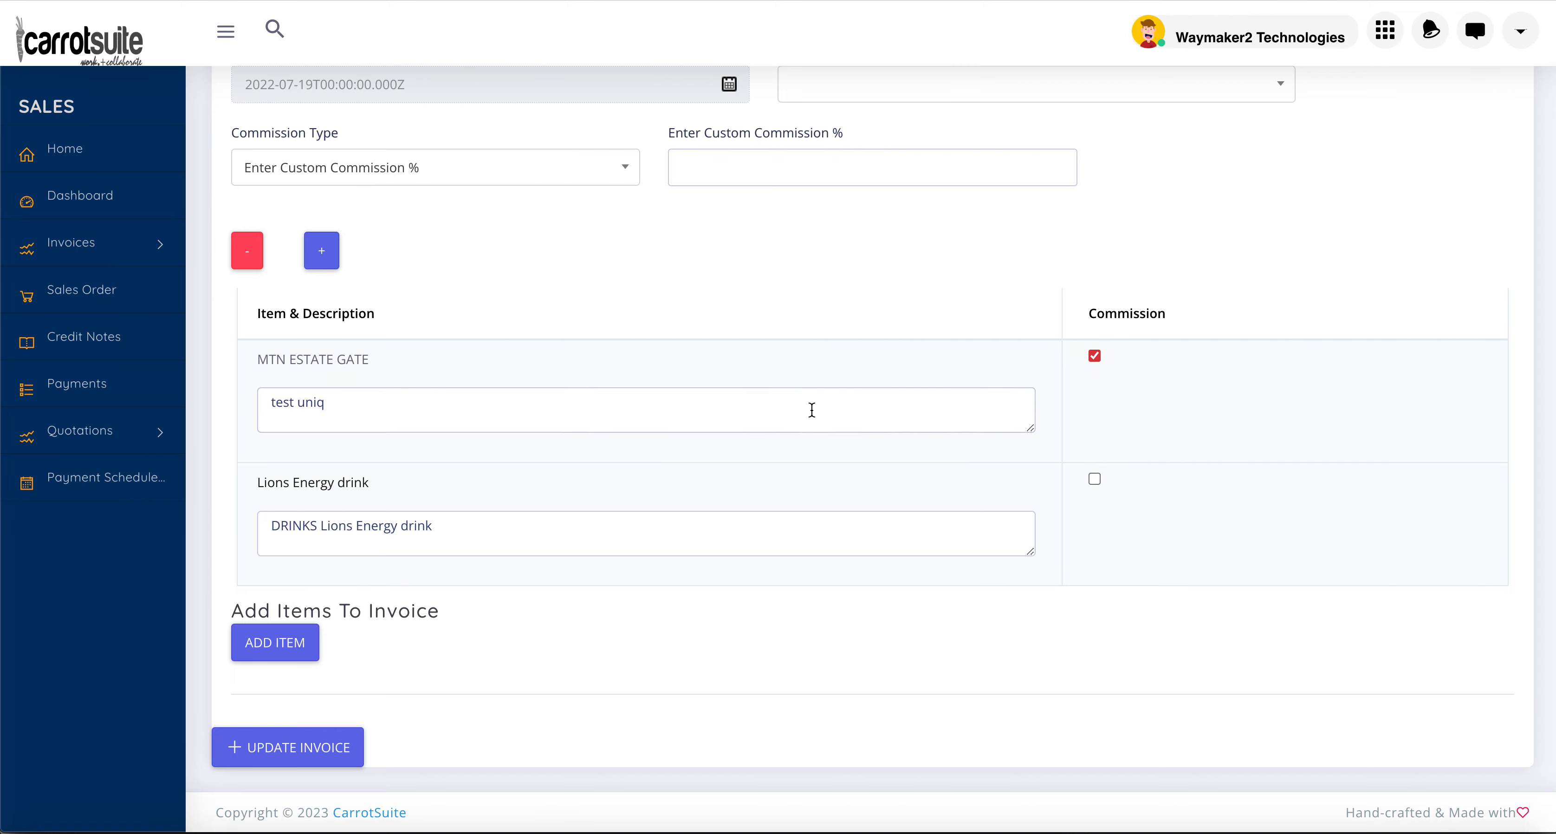
pyautogui.click(1095, 479)
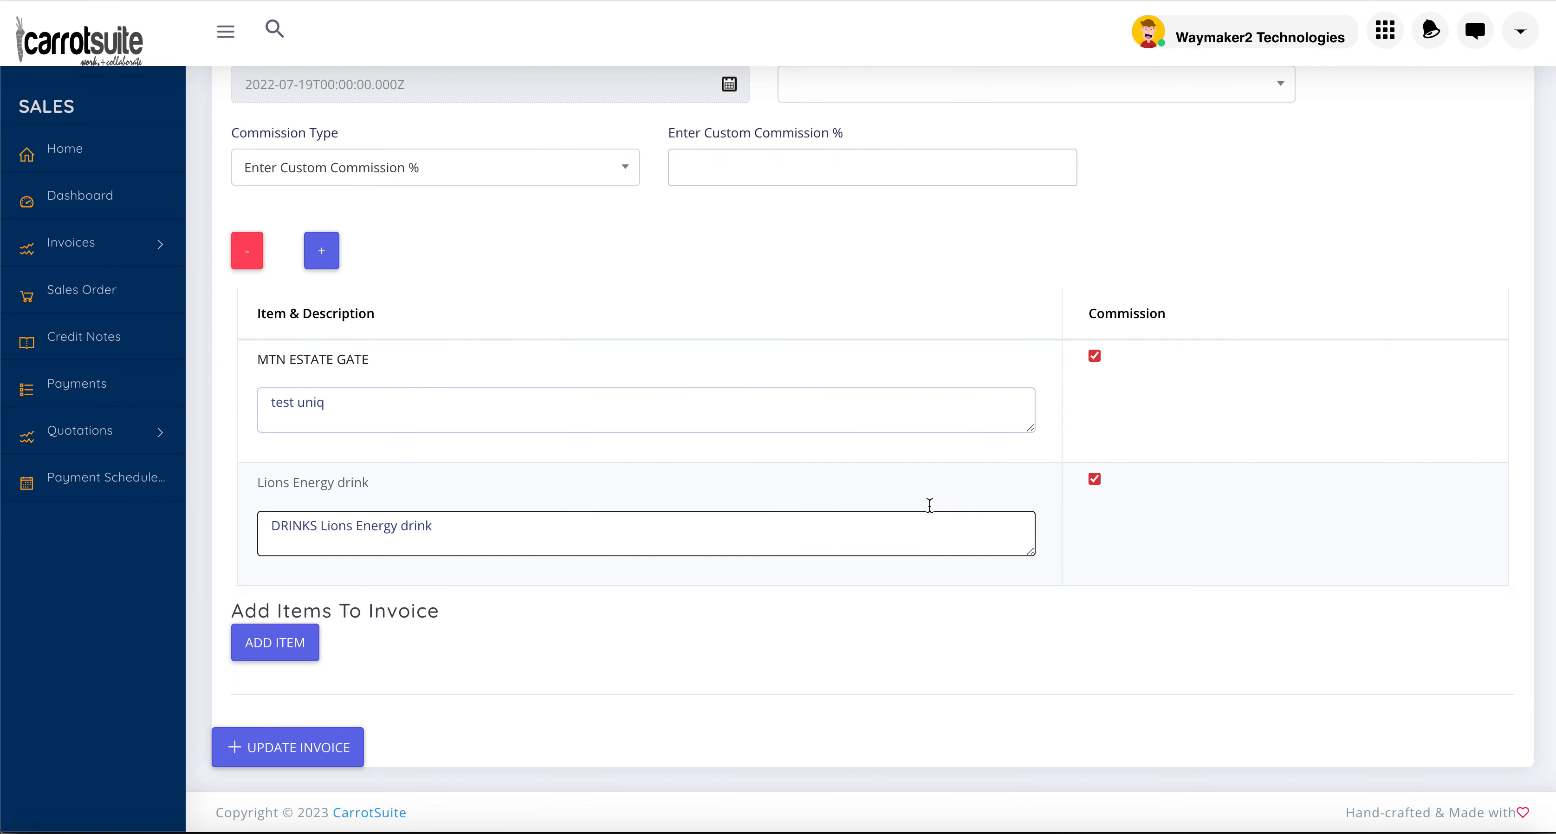
pyautogui.click(1094, 479)
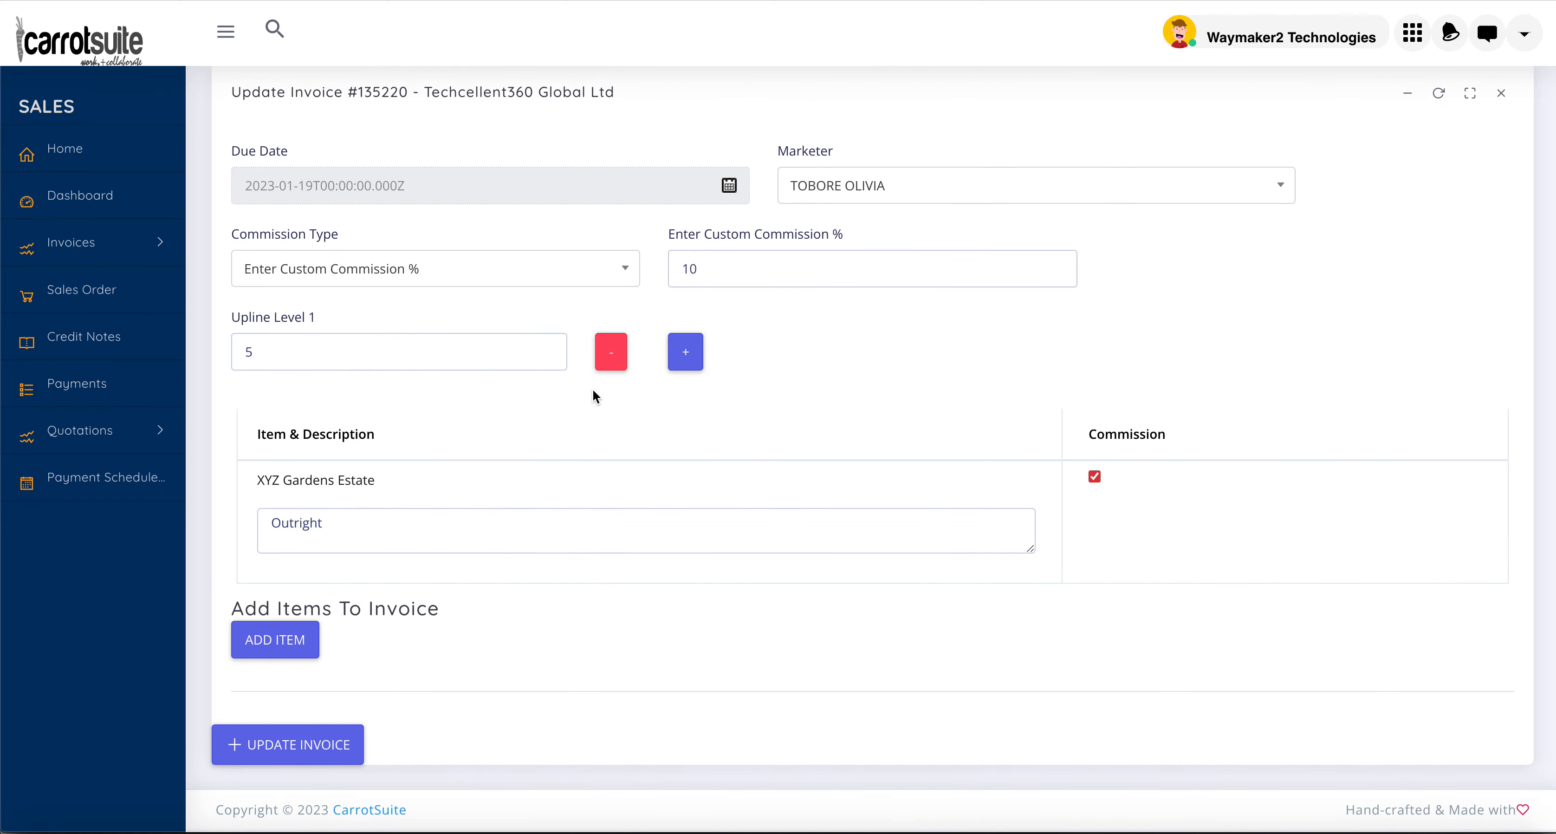
# - Submit the invoice update with its marketer and commission settings, and review the updated invoice's details and receipts
pyautogui.click(321, 360)
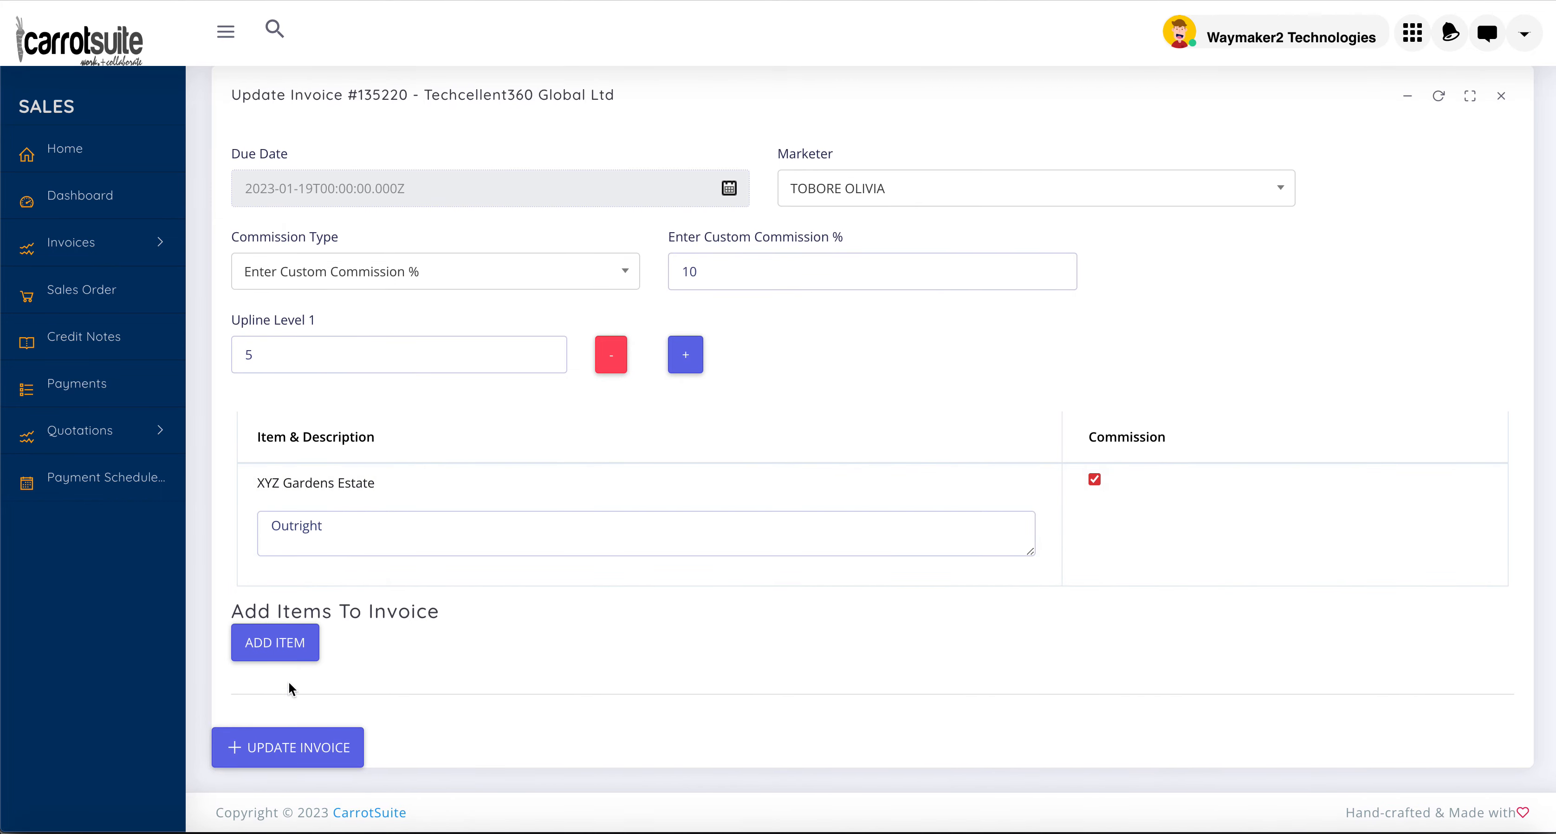
pyautogui.click(295, 748)
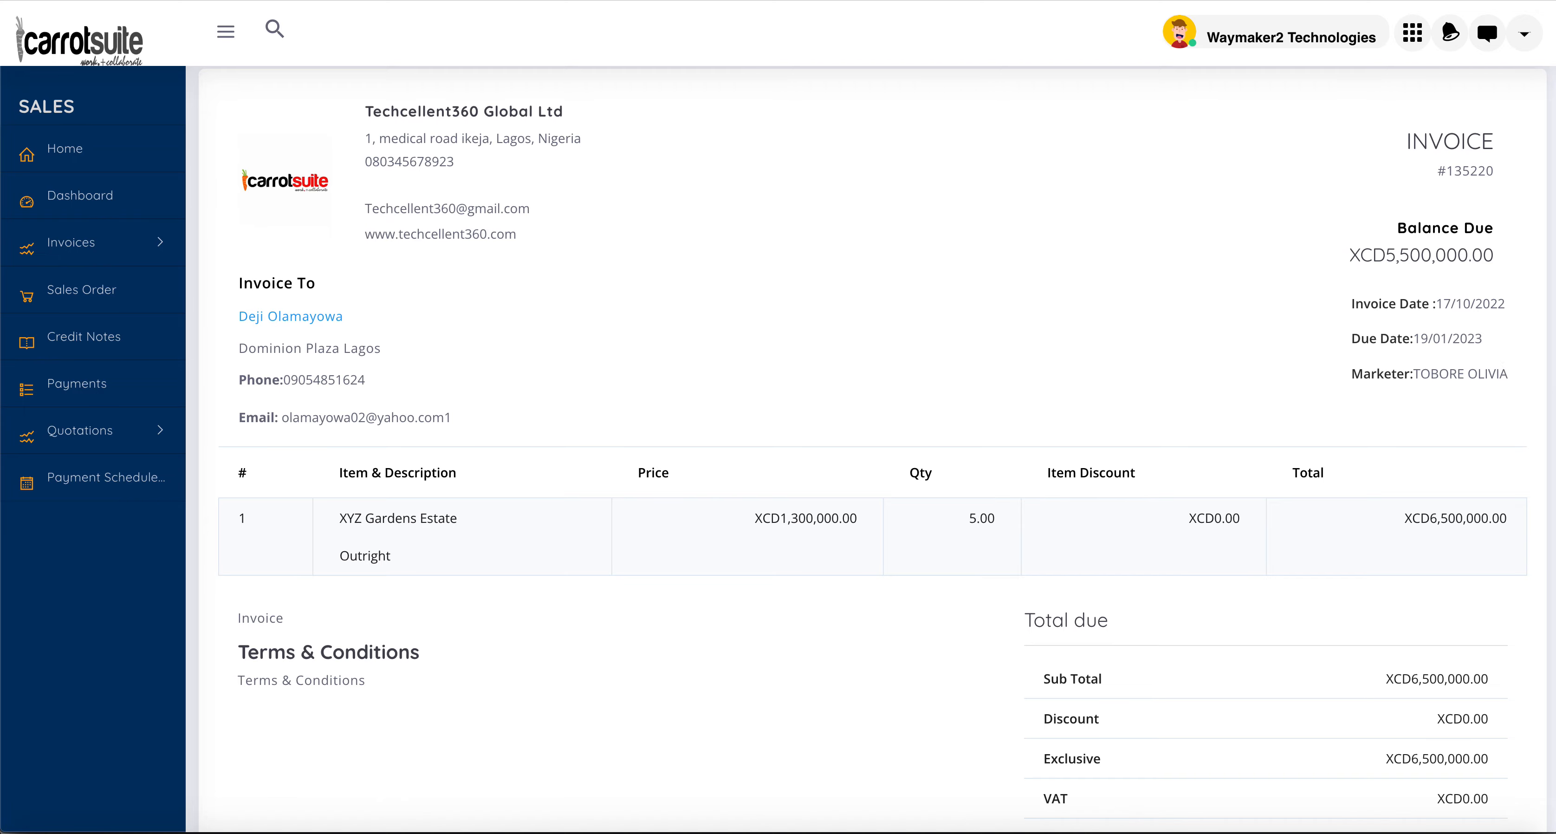
pyautogui.scroll(-10, 1392, 439)
pyautogui.scroll(7, 1393, 441)
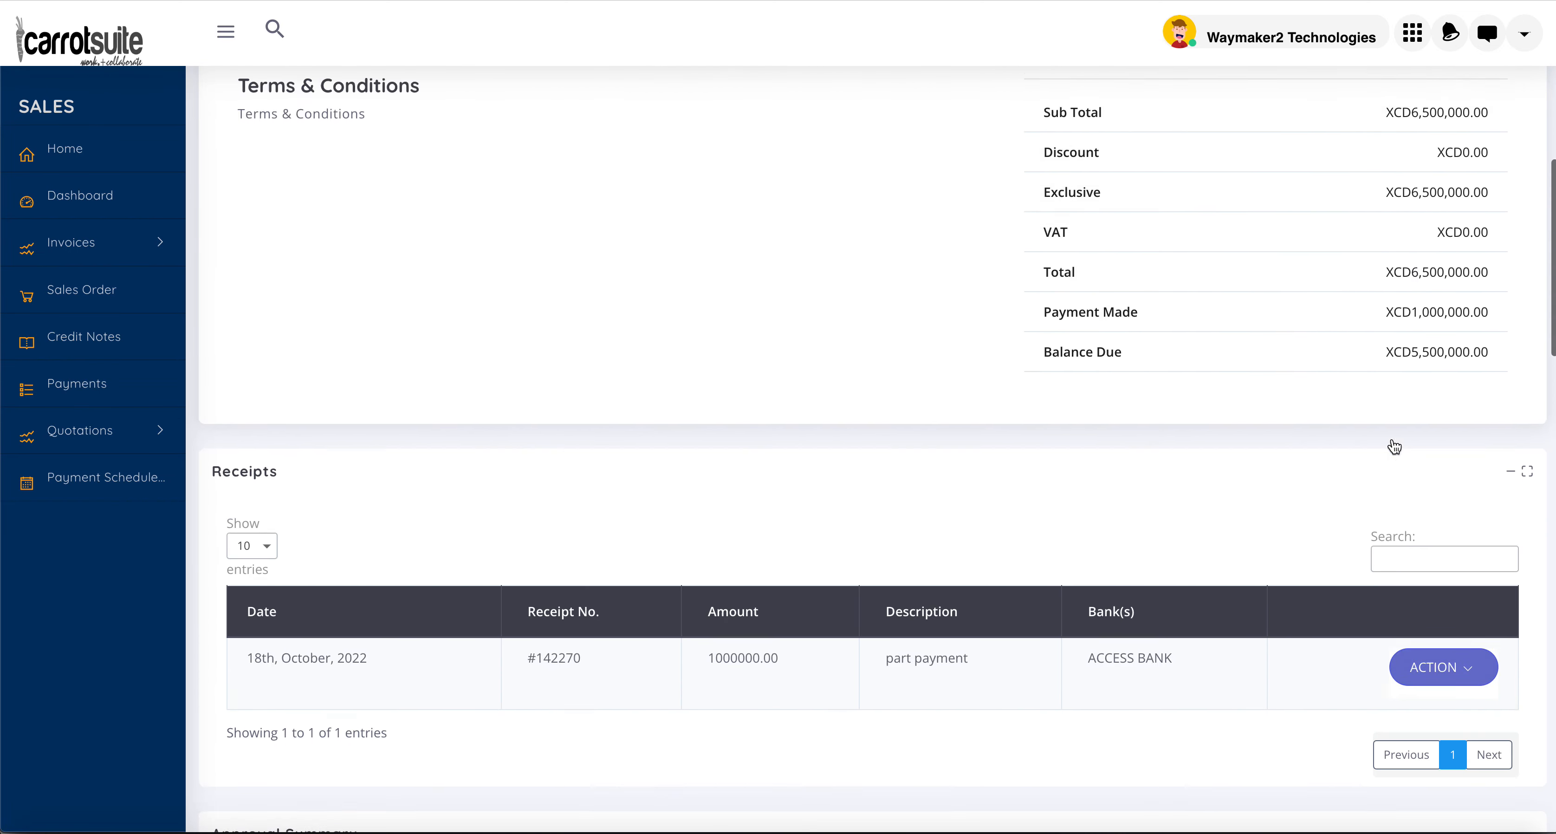
pyautogui.scroll(5, 1393, 445)
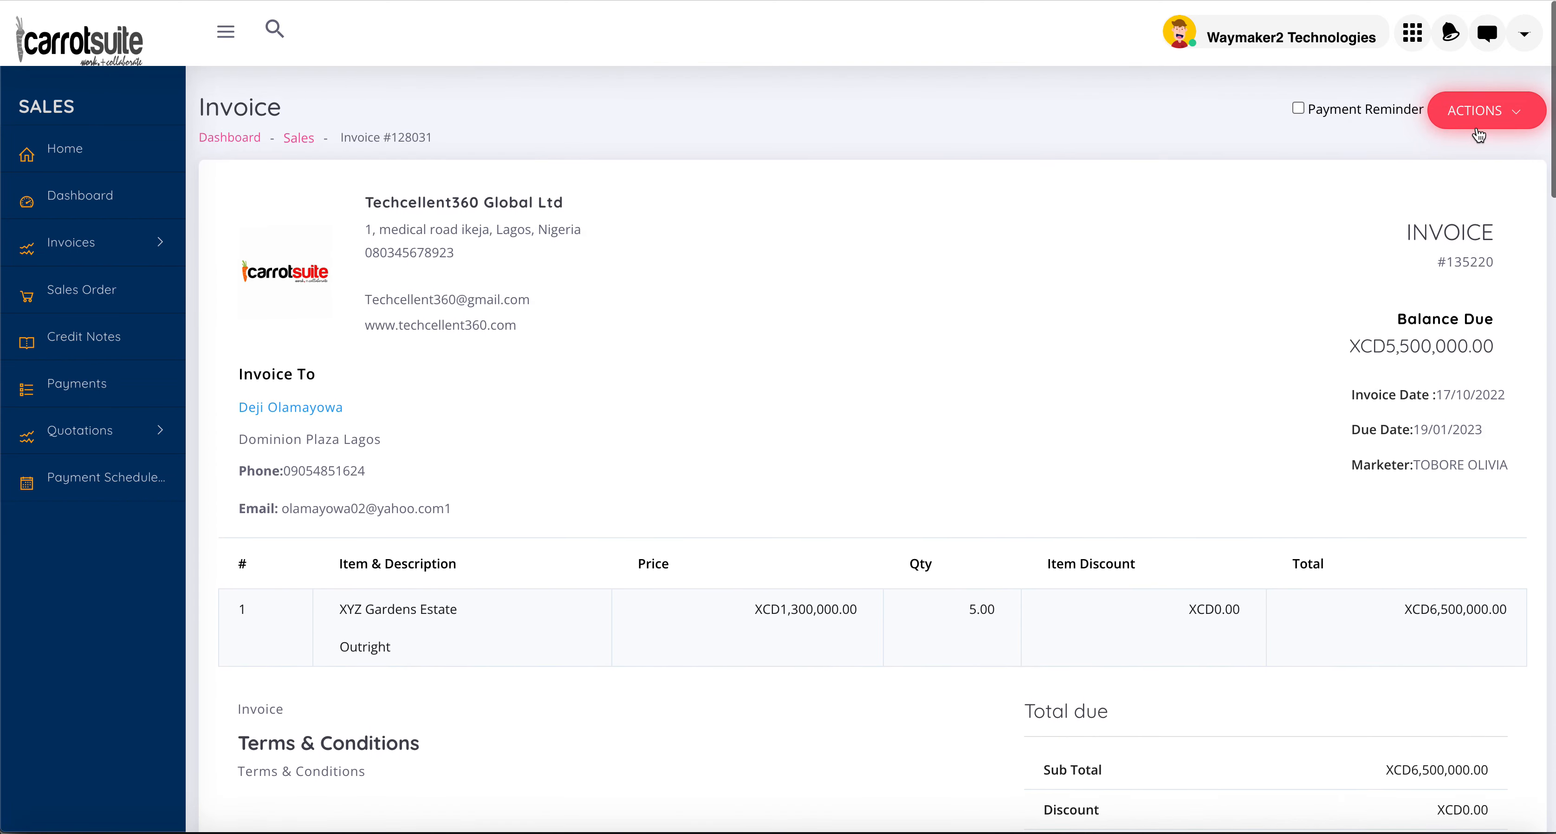
# - Open the Receive Payment form for the updated invoice
pyautogui.click(1478, 121)
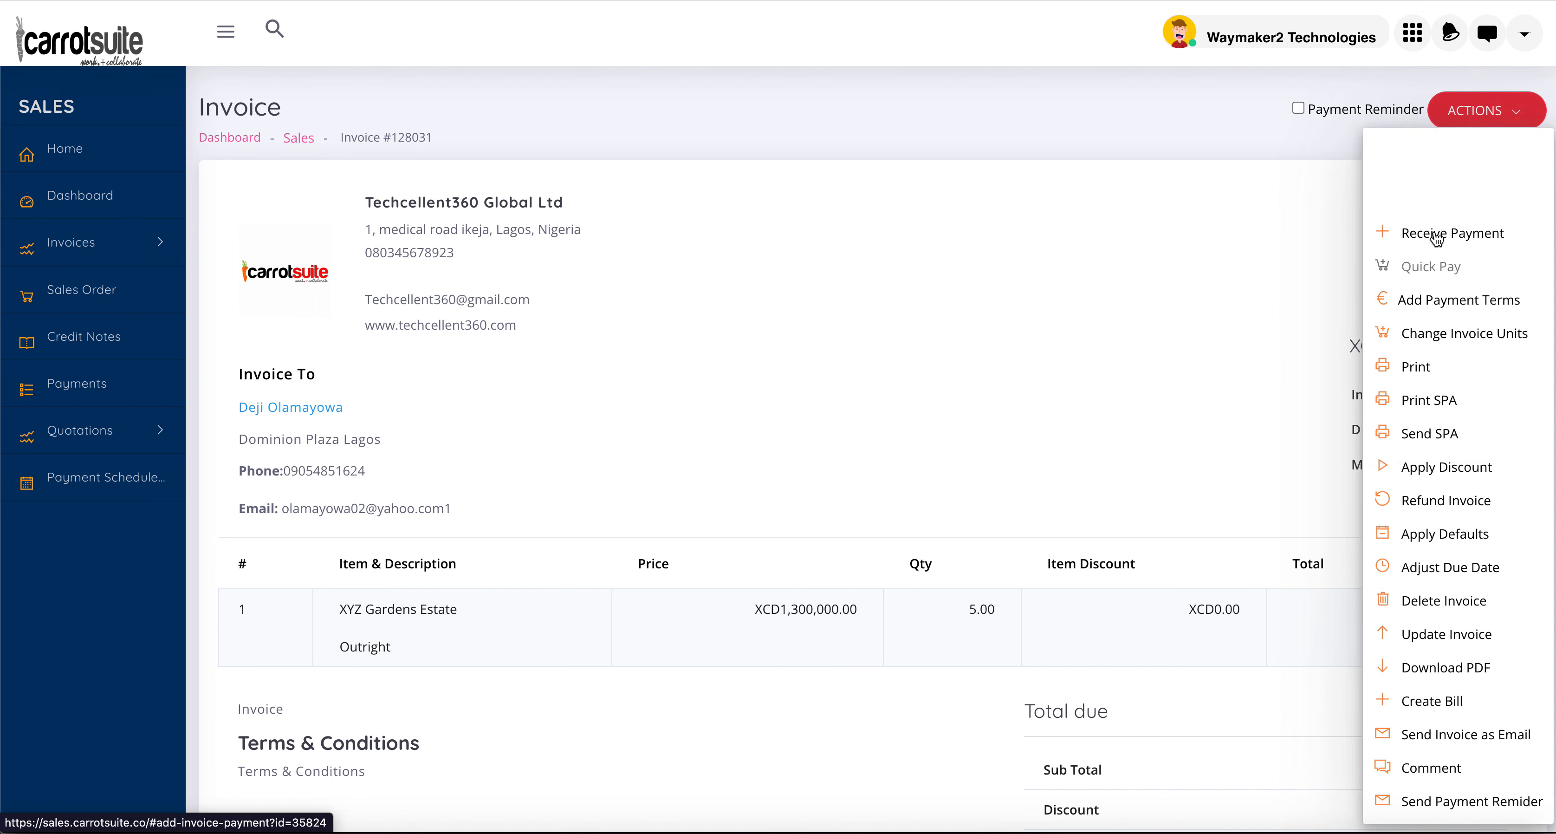
pyautogui.click(1267, 309)
pyautogui.scroll(-3, 1268, 309)
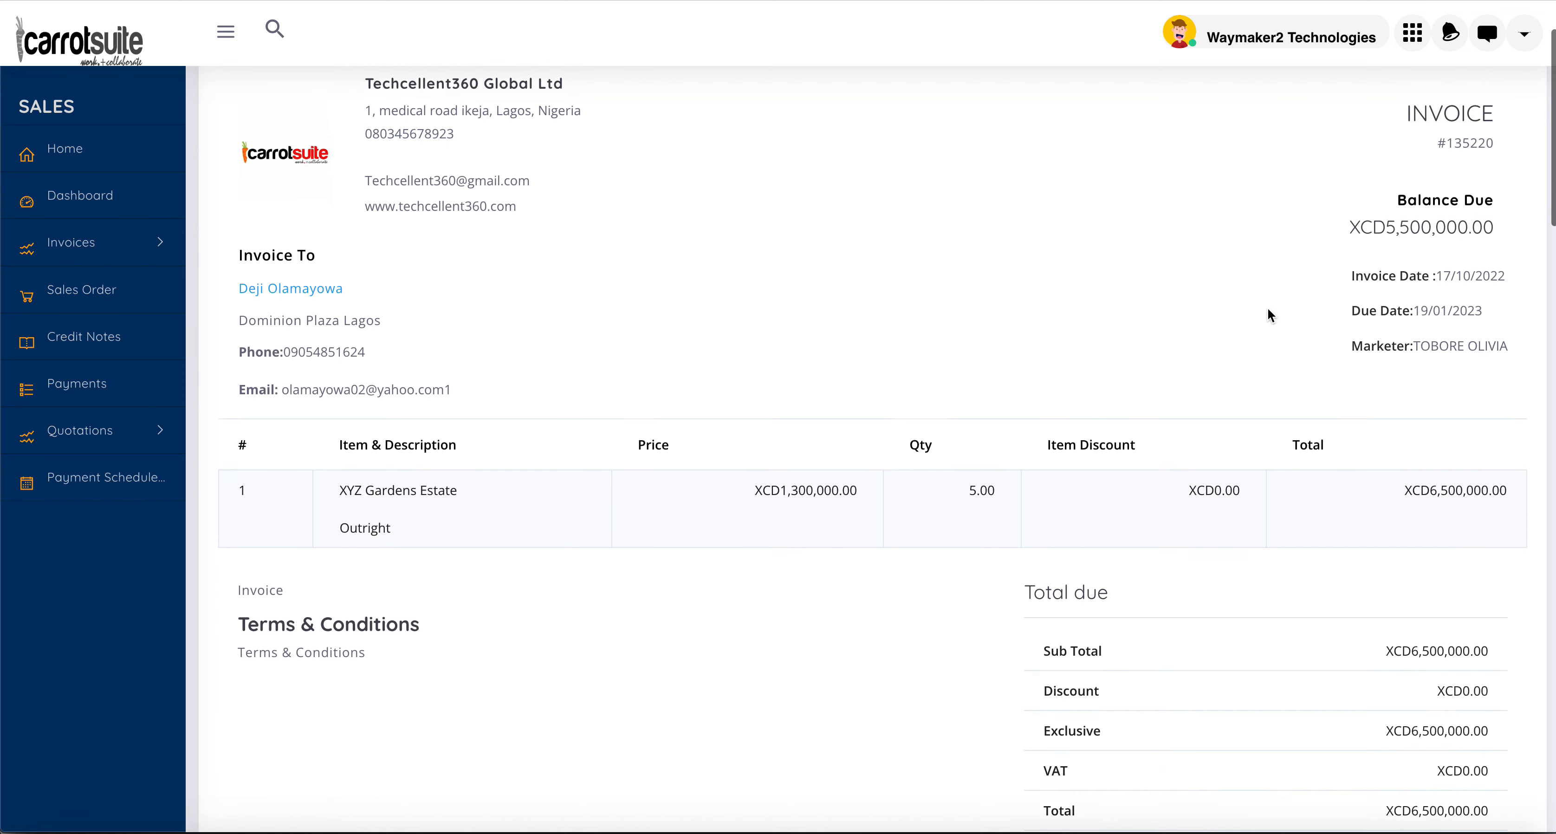
pyautogui.scroll(3, 1268, 308)
pyautogui.click(1478, 110)
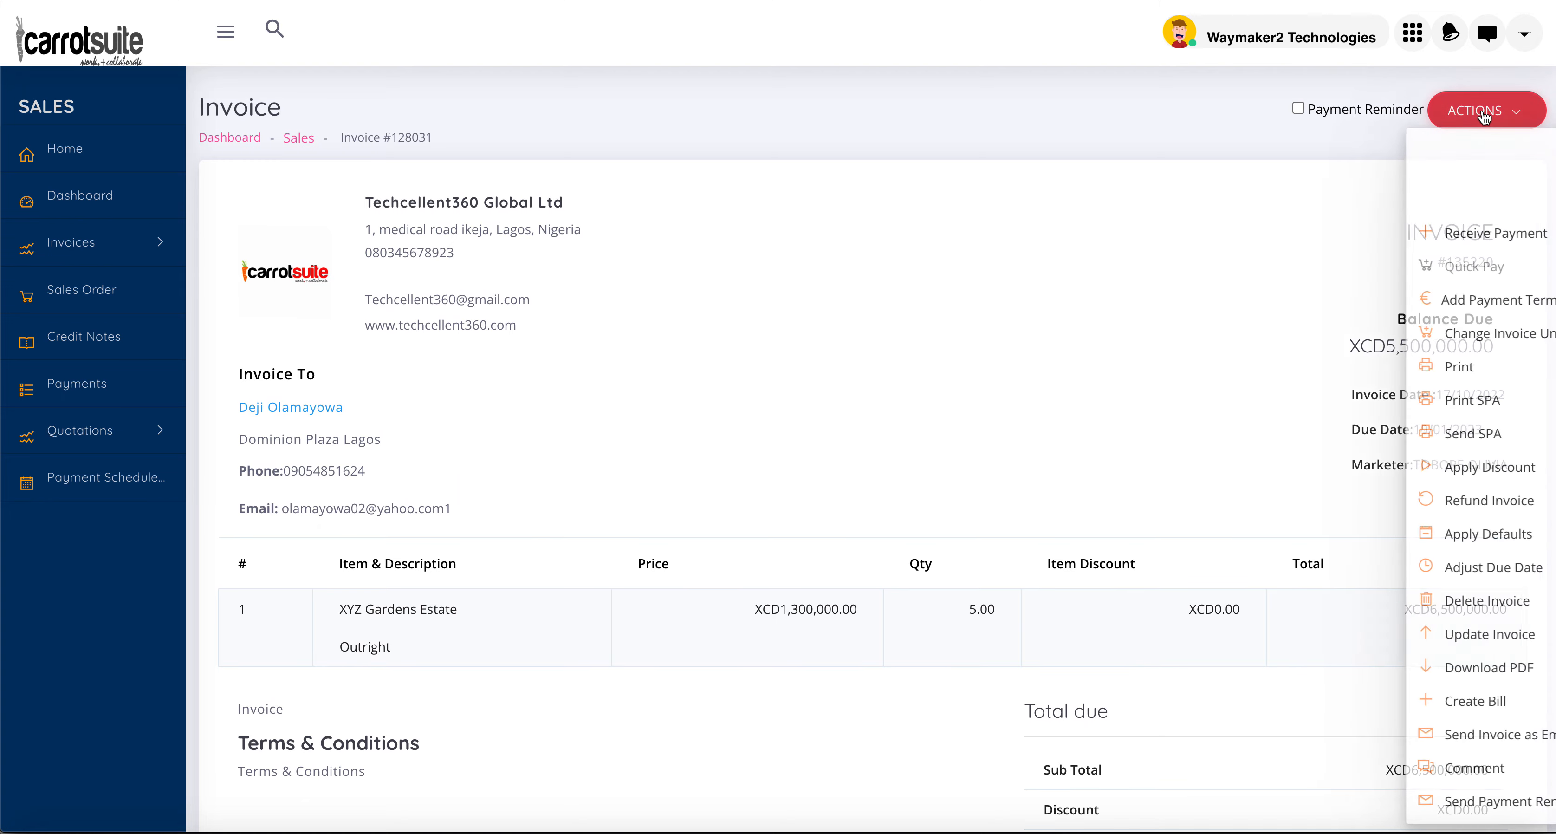
pyautogui.click(1444, 236)
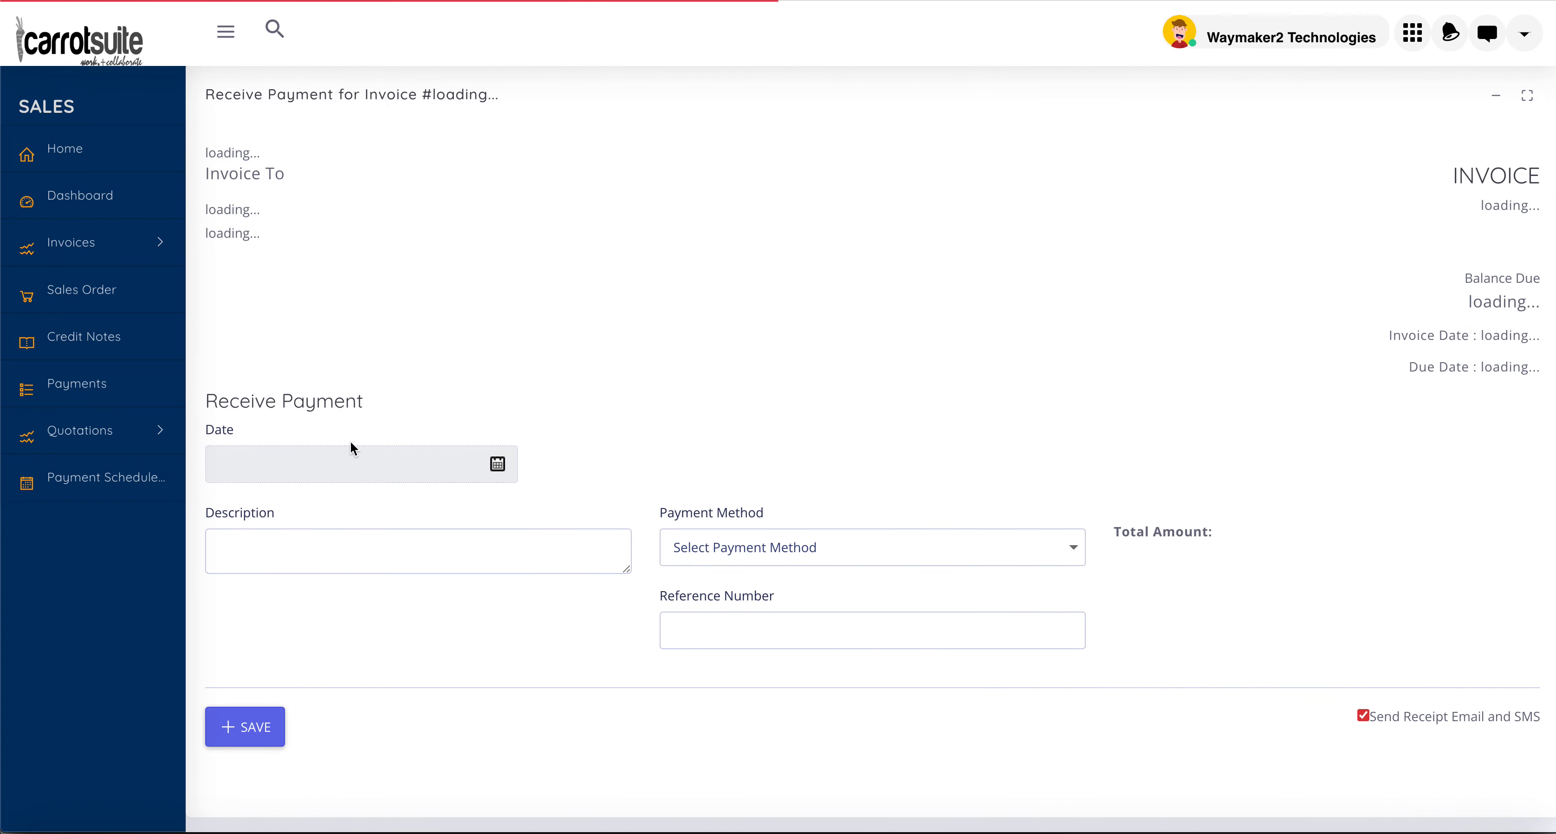
# - Set the payment date to 2023-02-28 and choose Sterling bank as the account for the XYZ Gardens Estate item
pyautogui.click(497, 525)
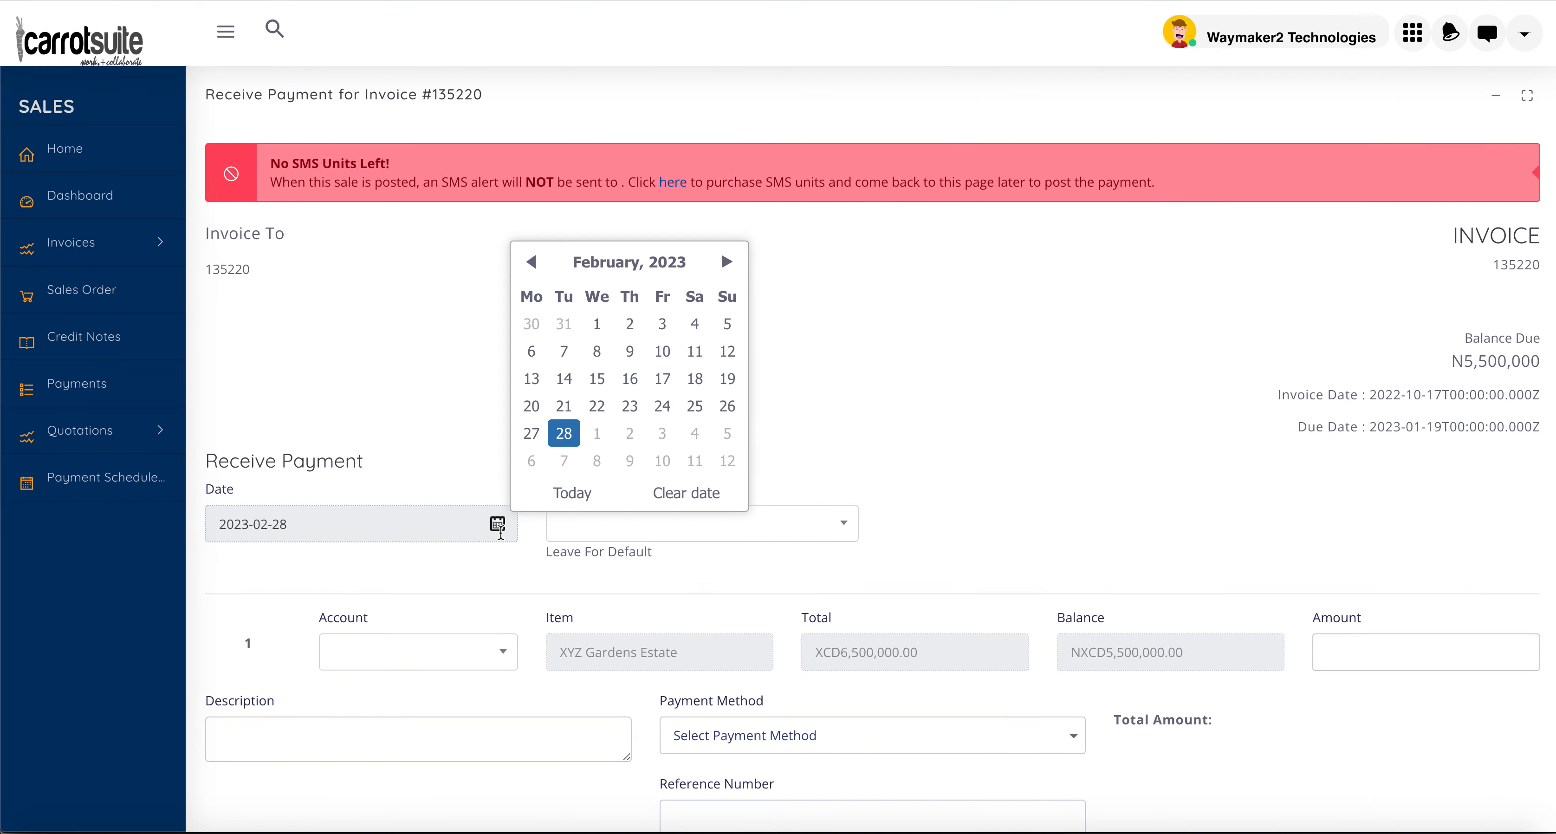
pyautogui.click(564, 433)
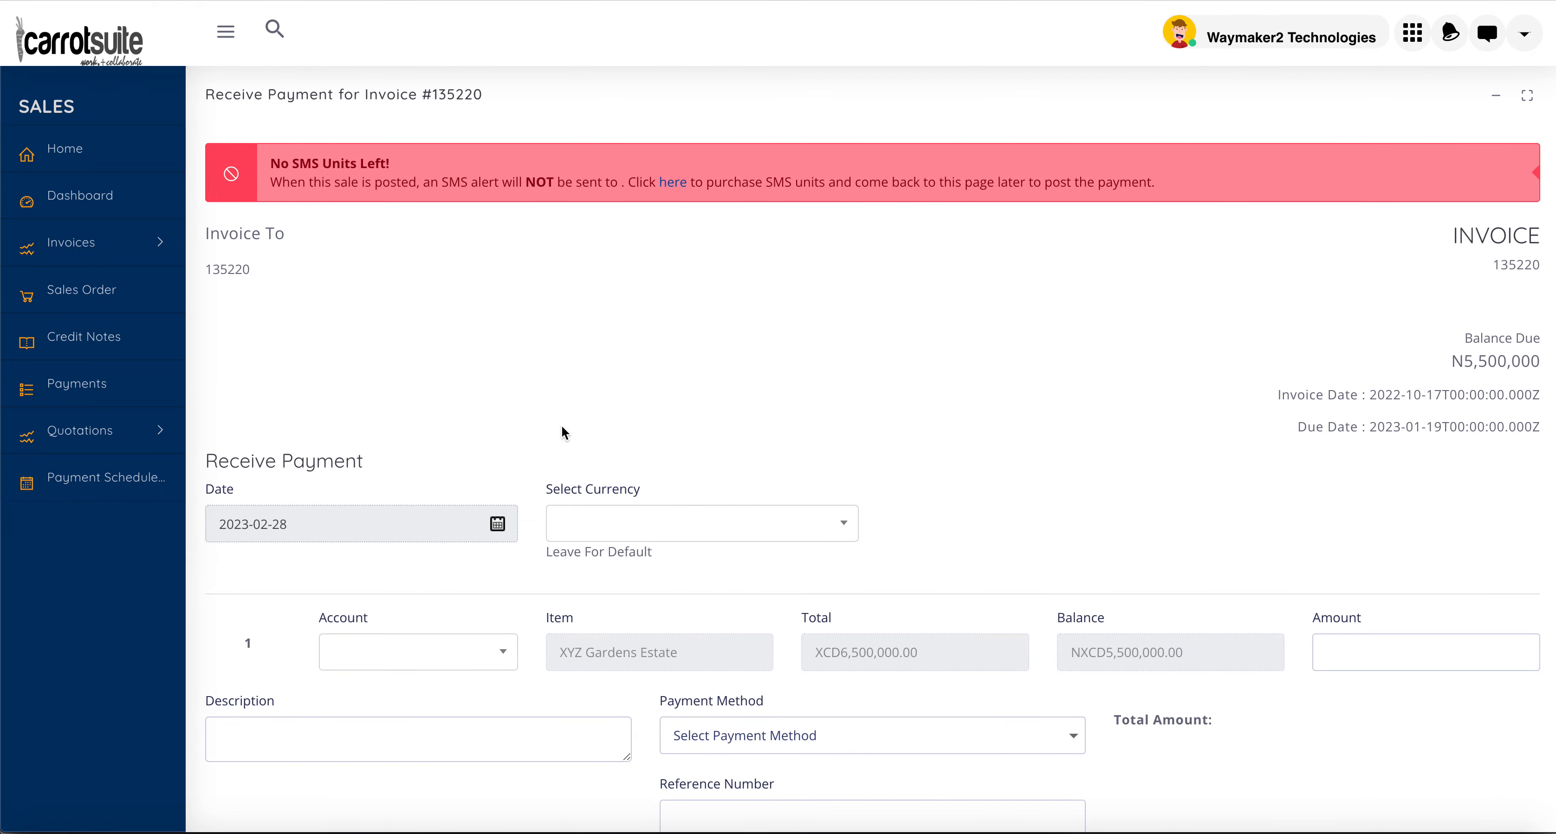
pyautogui.scroll(-1, 465, 429)
pyautogui.scroll(-4, 464, 425)
pyautogui.click(465, 413)
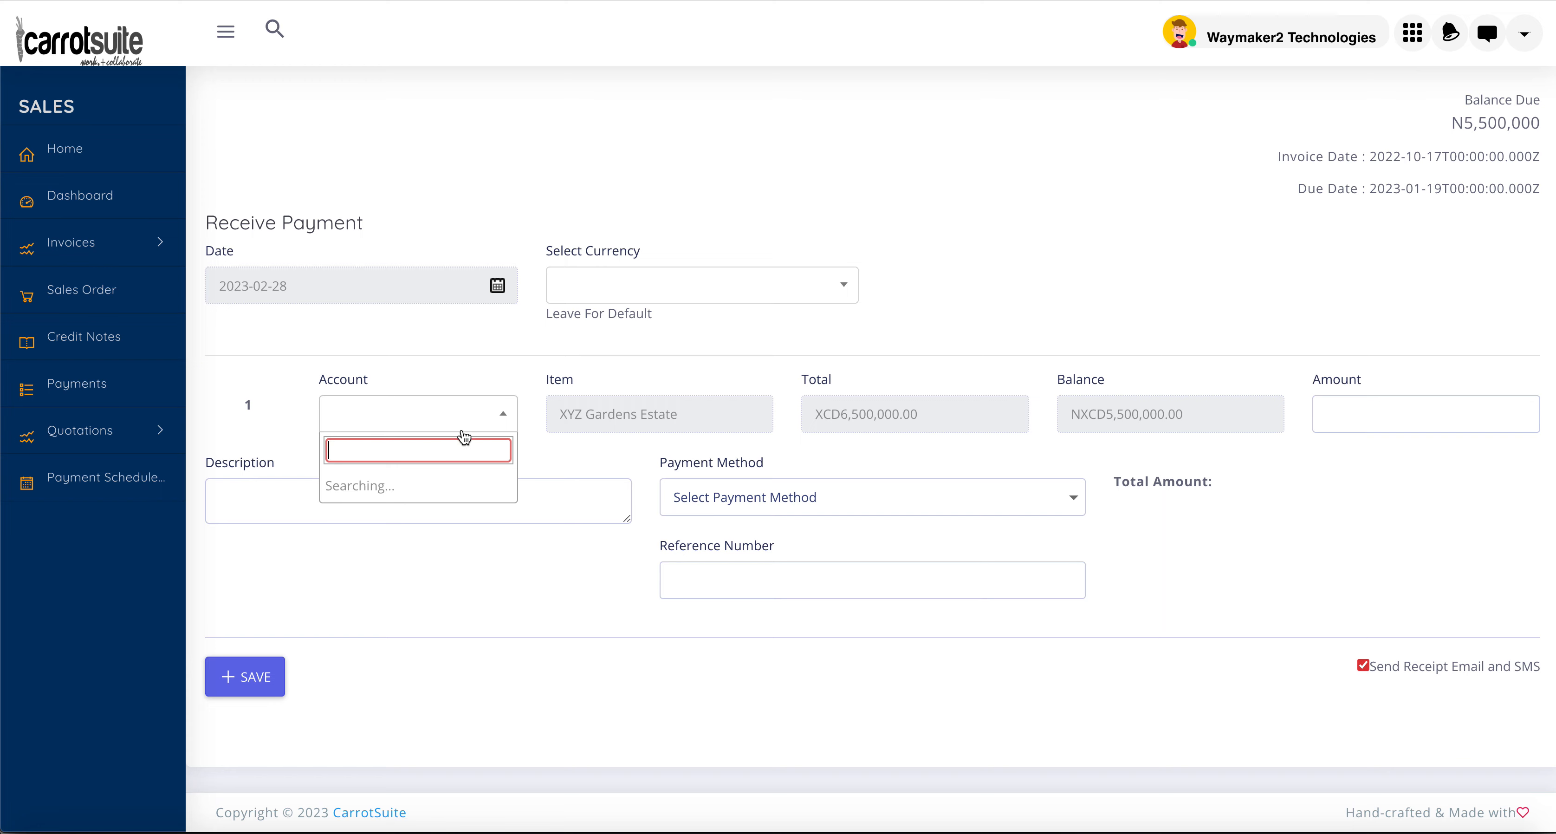
pyautogui.scroll(-5, 447, 596)
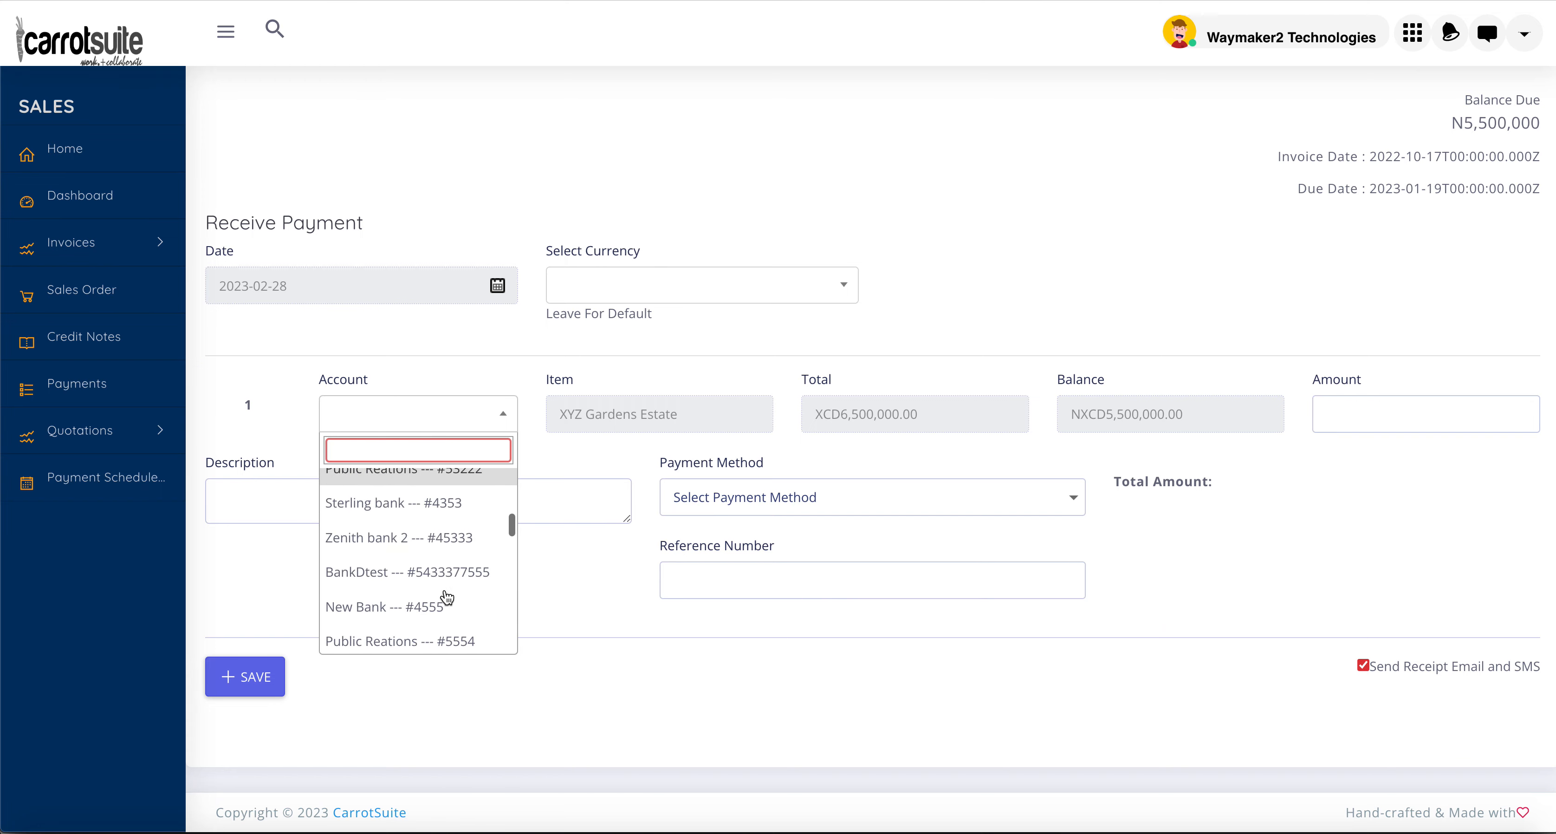
pyautogui.click(431, 503)
# - Enter 2000000 as the amount for the XYZ Gardens Estate item and set the payment method to POS
pyautogui.click(1366, 415)
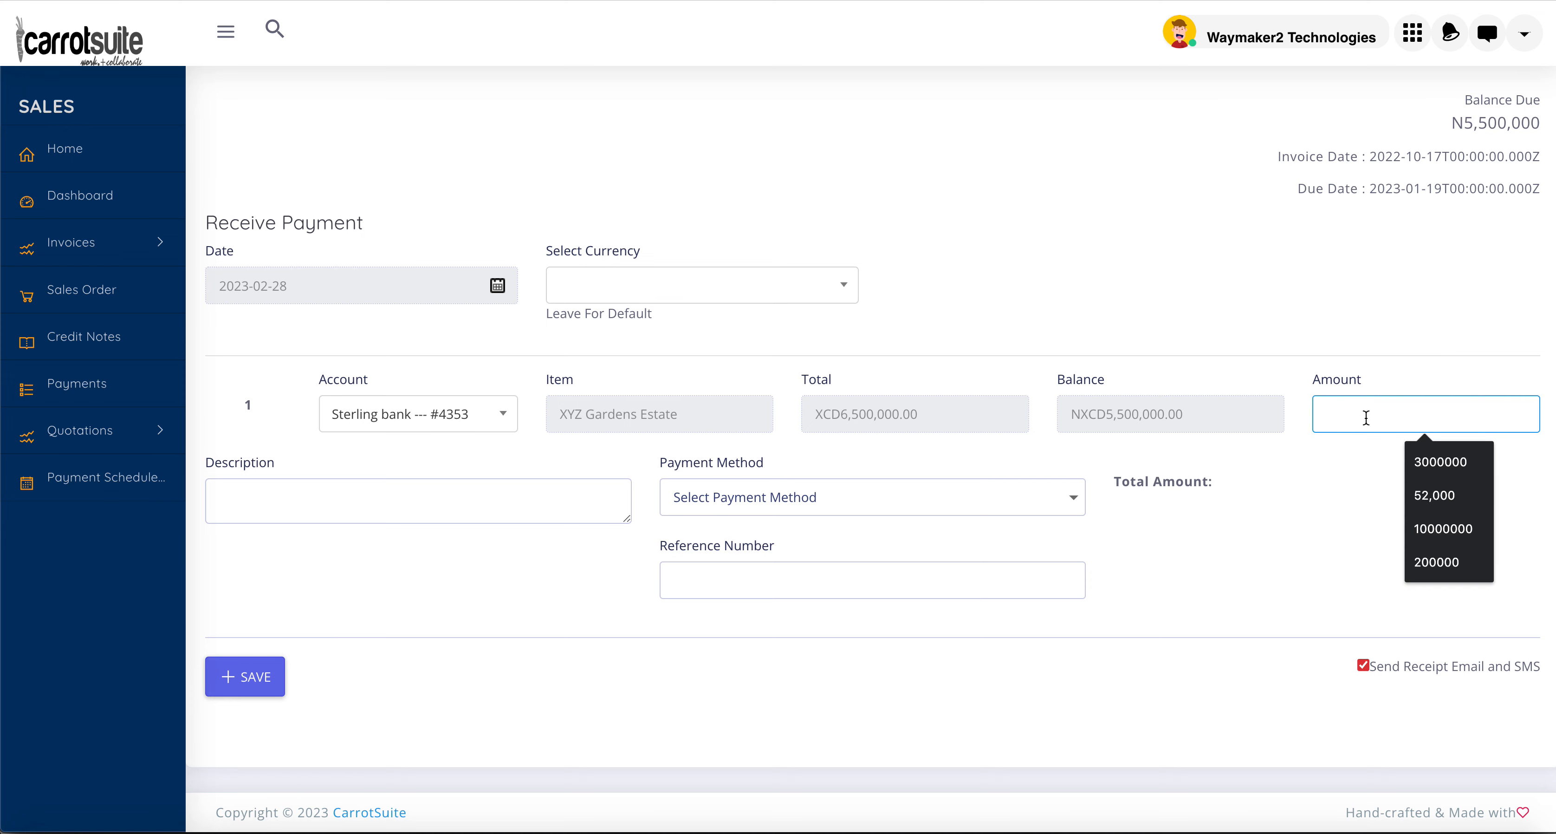
pyautogui.write('20')
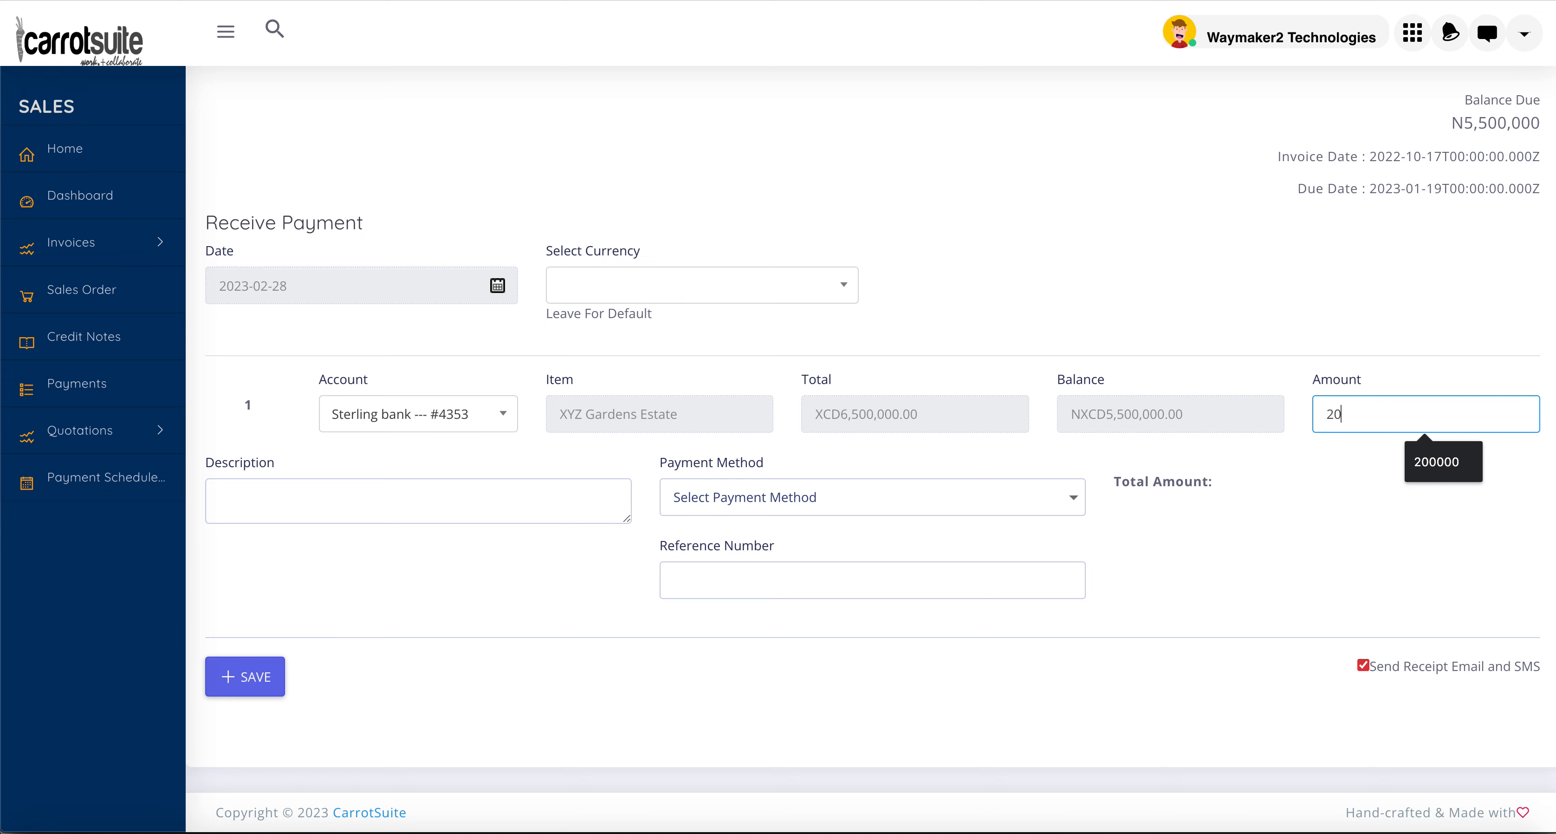
pyautogui.write('00000')
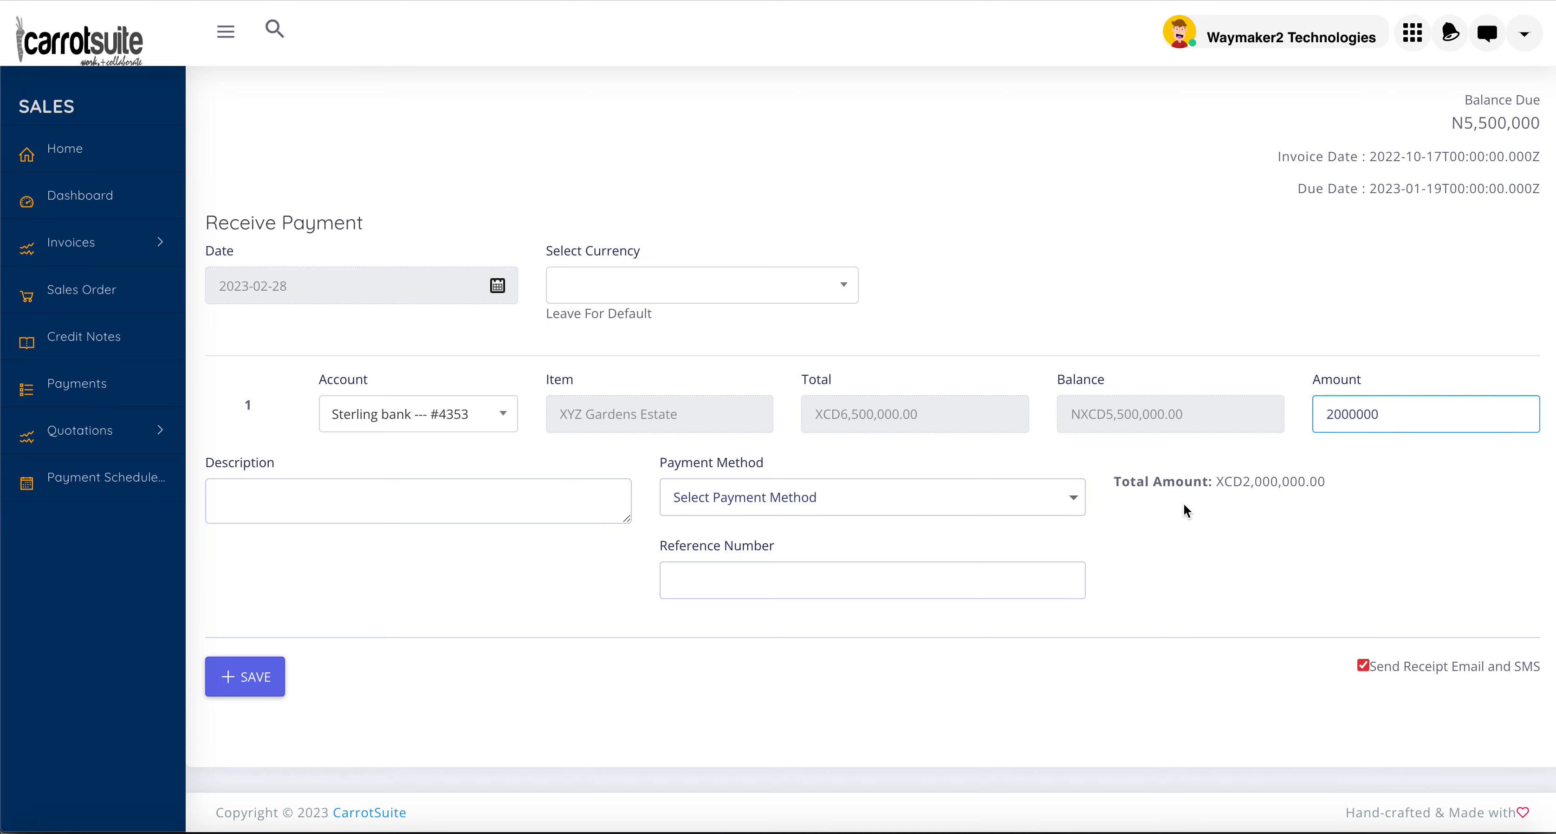
pyautogui.click(886, 505)
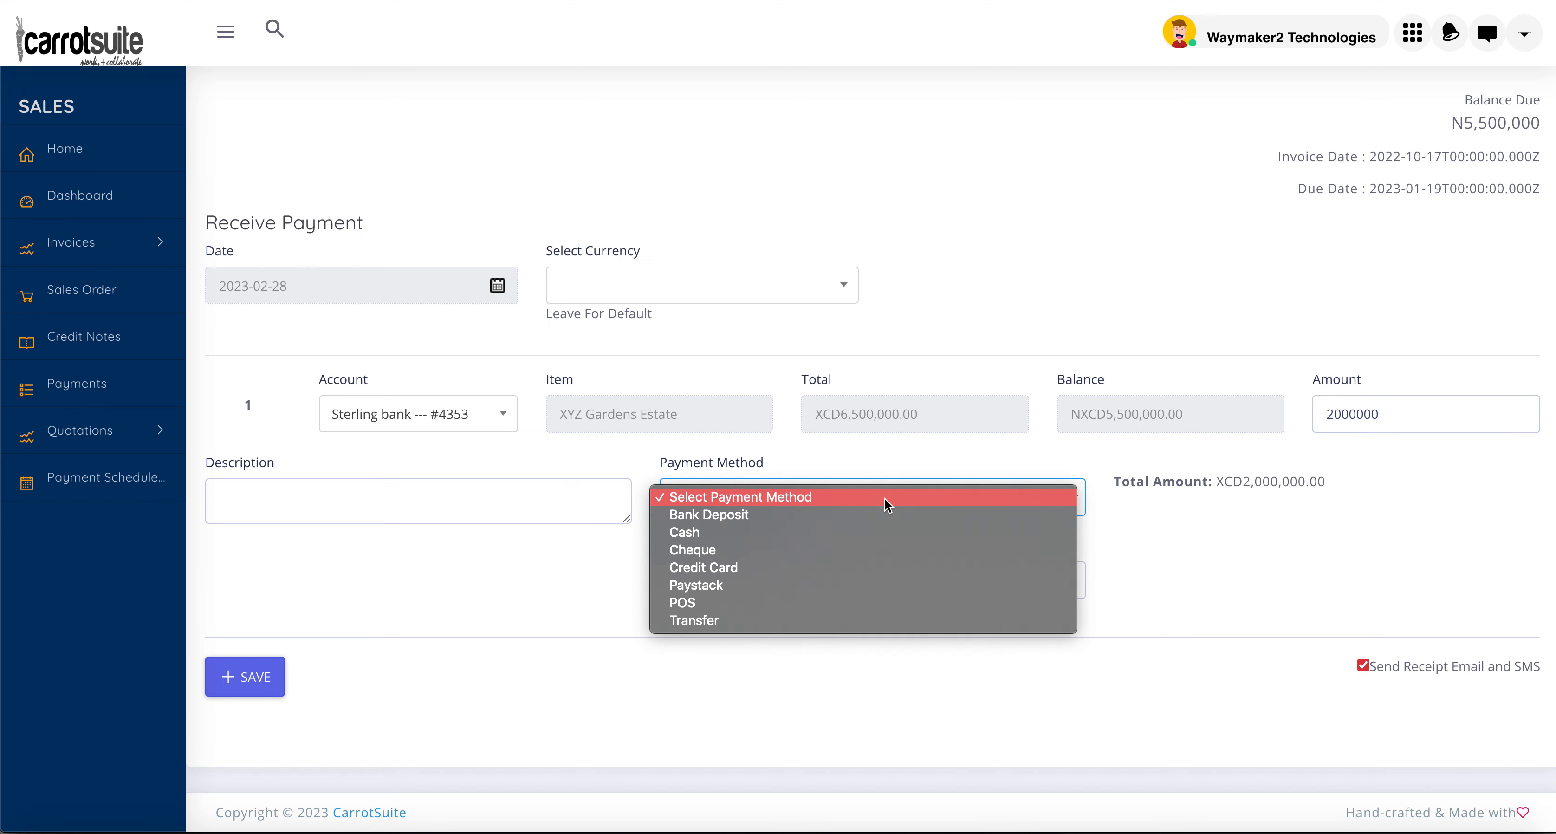
pyautogui.click(789, 603)
# - Describe the payment as "Partial payment on this invoice"
pyautogui.click(514, 495)
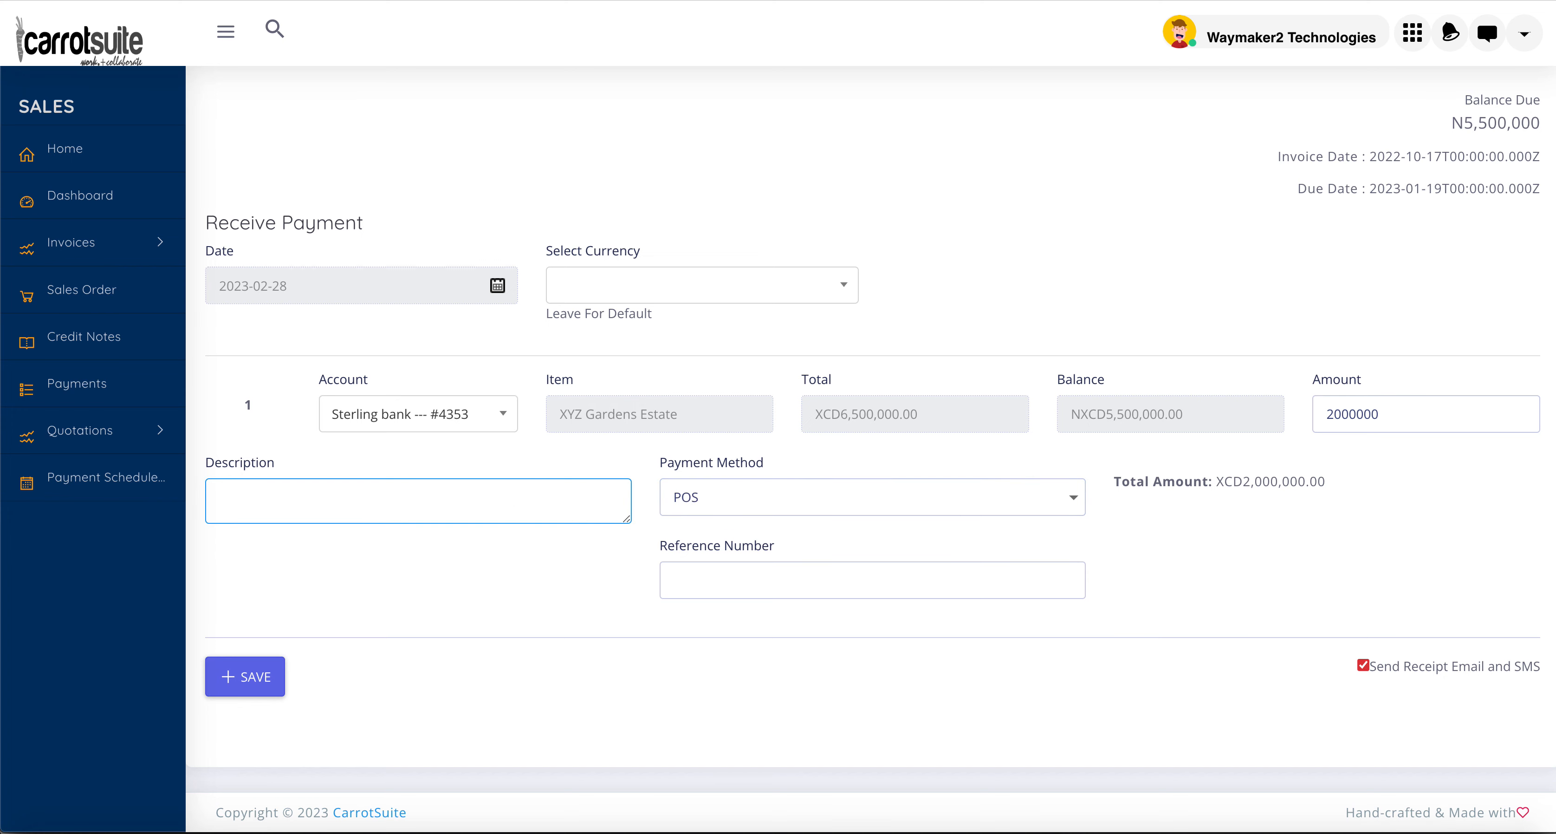
pyautogui.write('Partial payment on this invo')
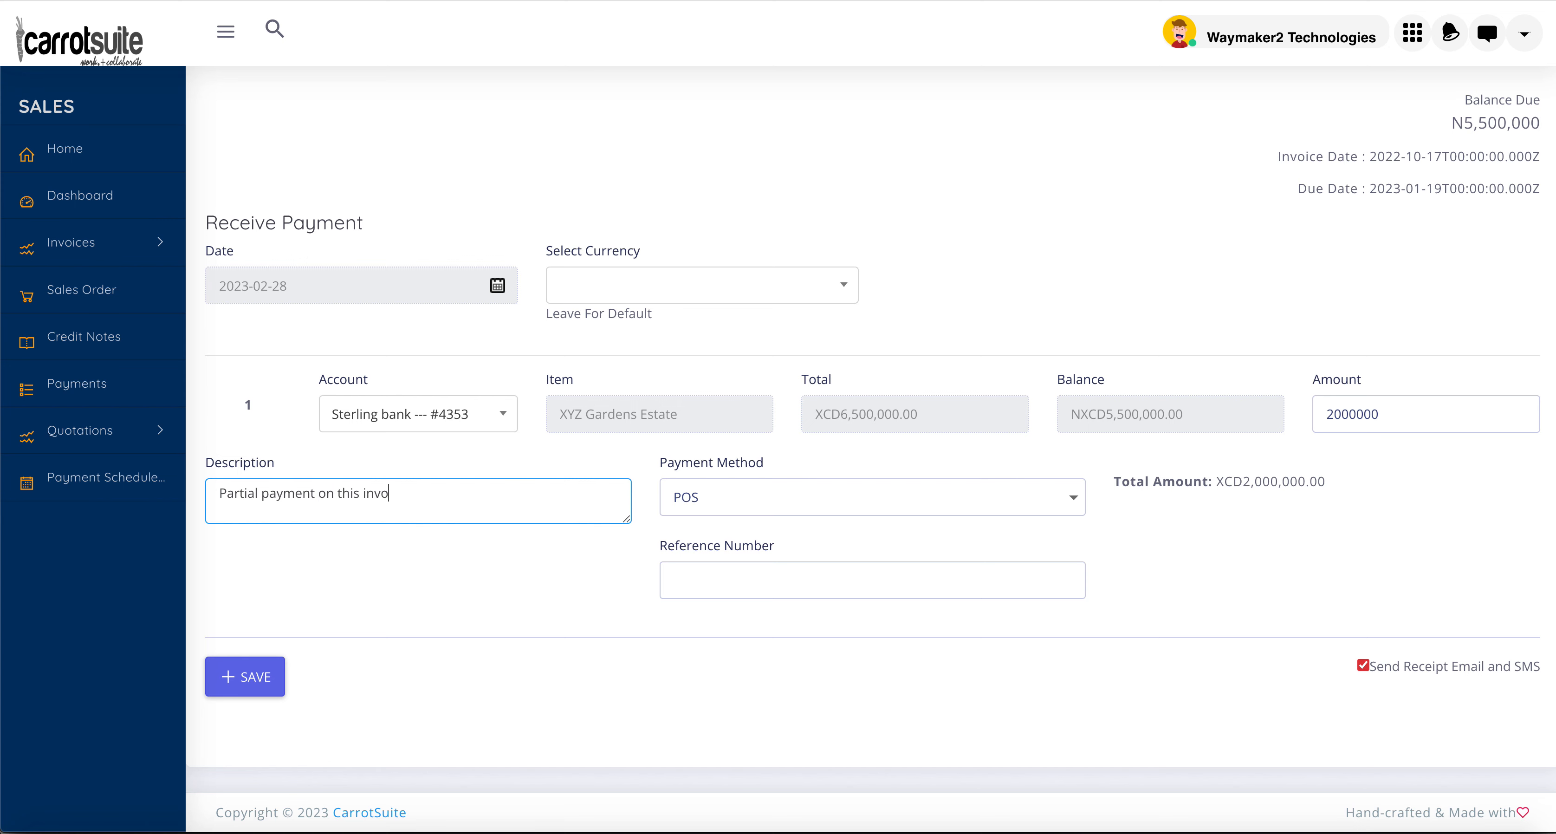
pyautogui.write('ice')
# - Turn off sending the receipt by email and SMS, and save the payment
pyautogui.click(1364, 667)
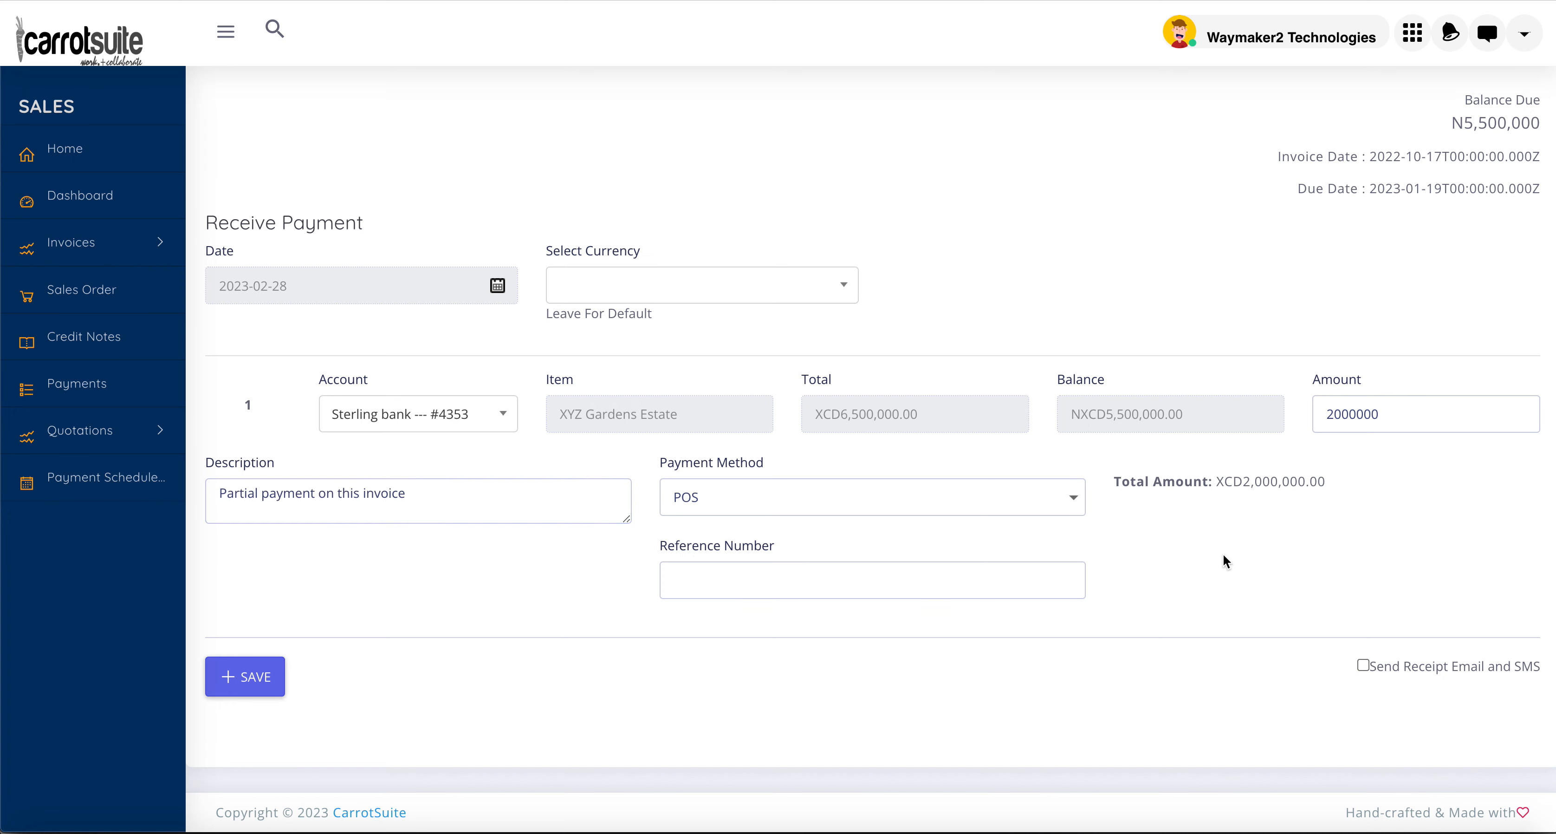
pyautogui.scroll(-3, 1224, 555)
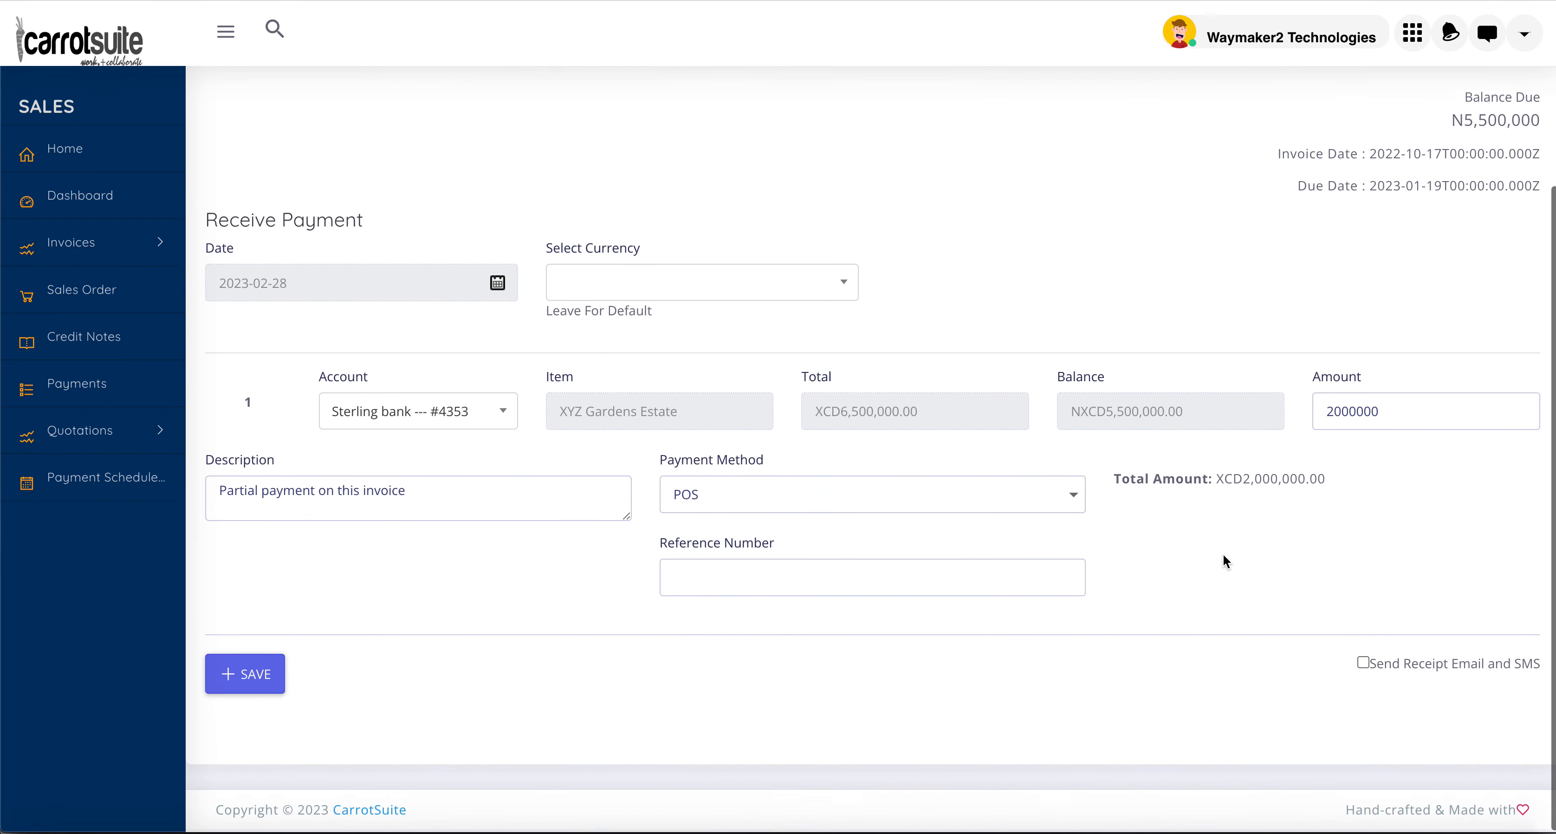
pyautogui.click(264, 683)
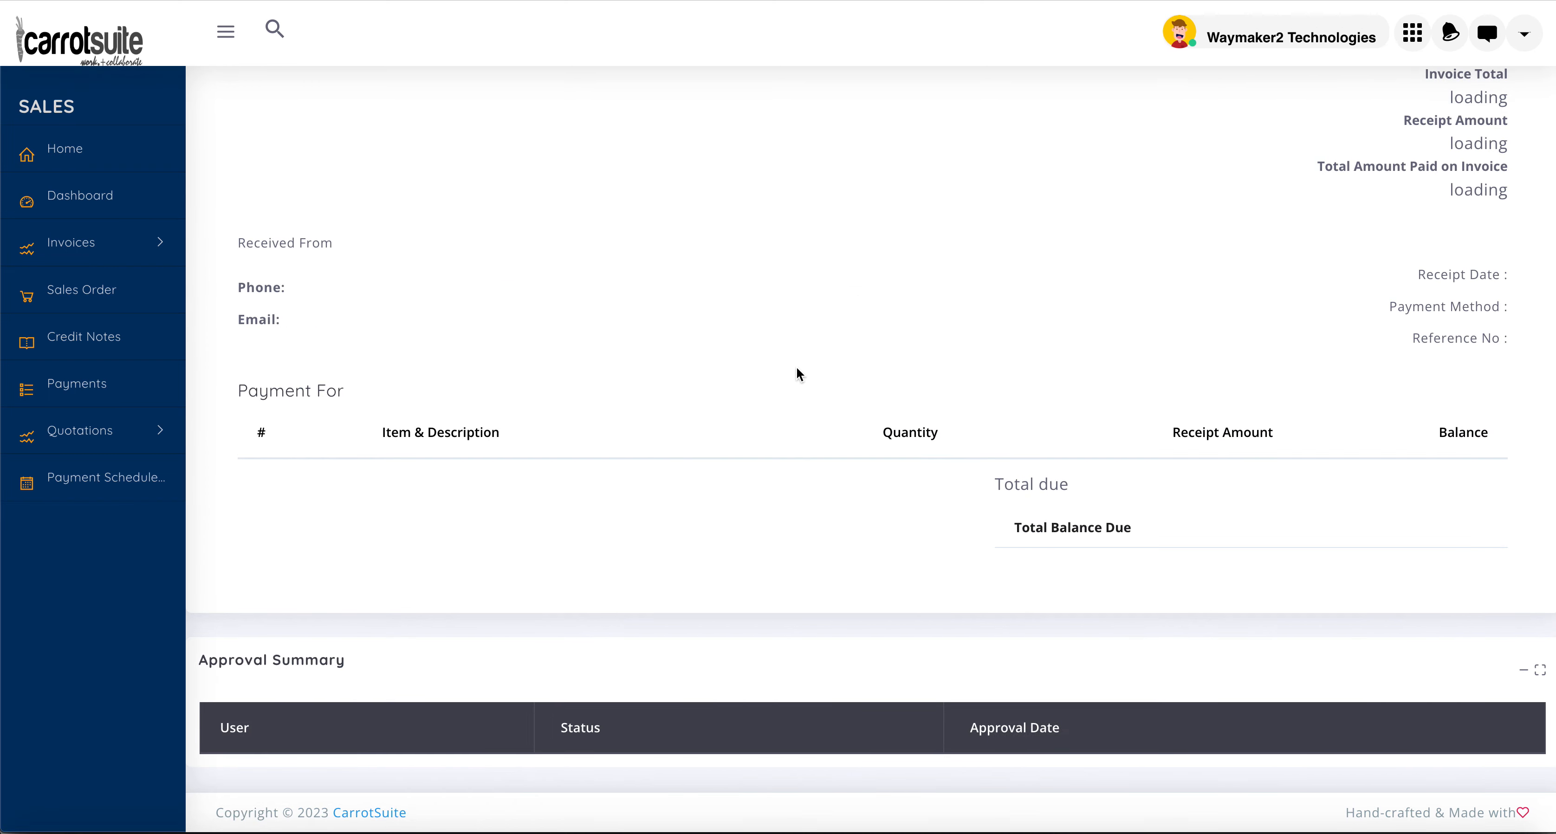
# - Review the new receipt's payment details and open the invoice it belongs to
pyautogui.scroll(4, 797, 368)
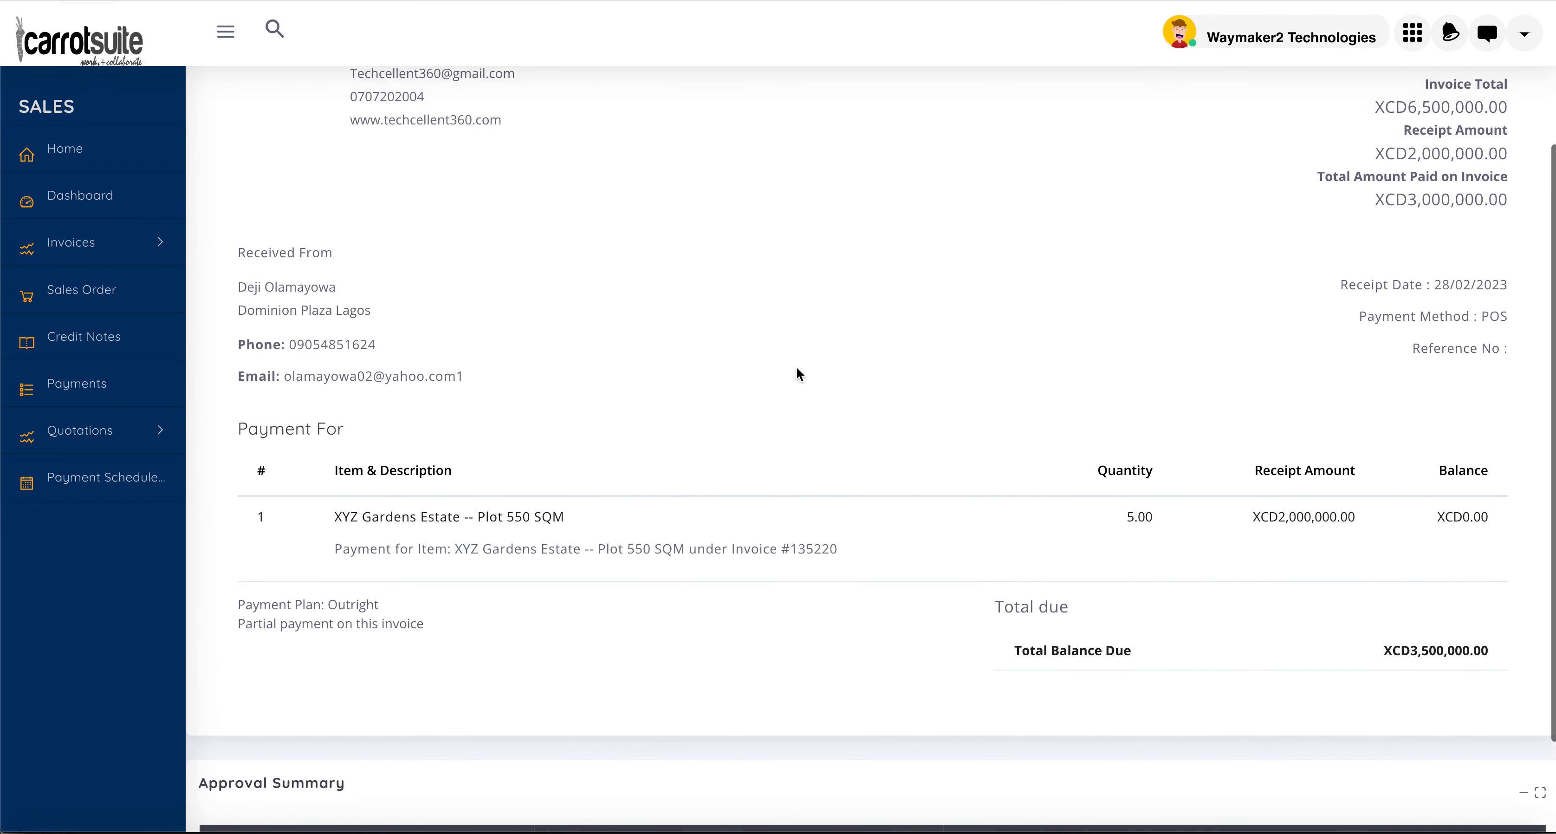
pyautogui.scroll(-7, 796, 367)
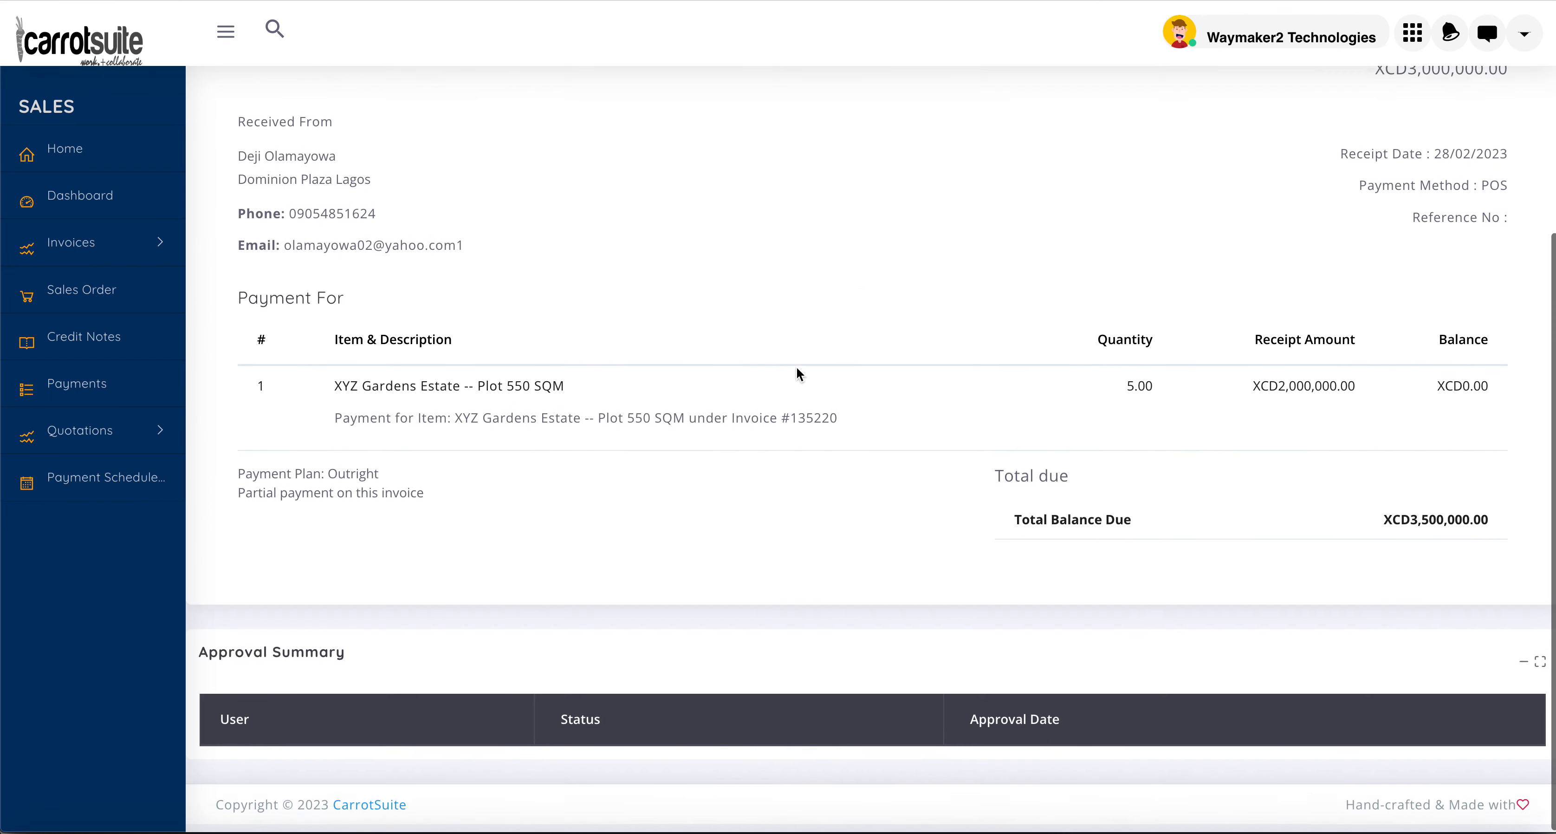
pyautogui.scroll(7, 796, 368)
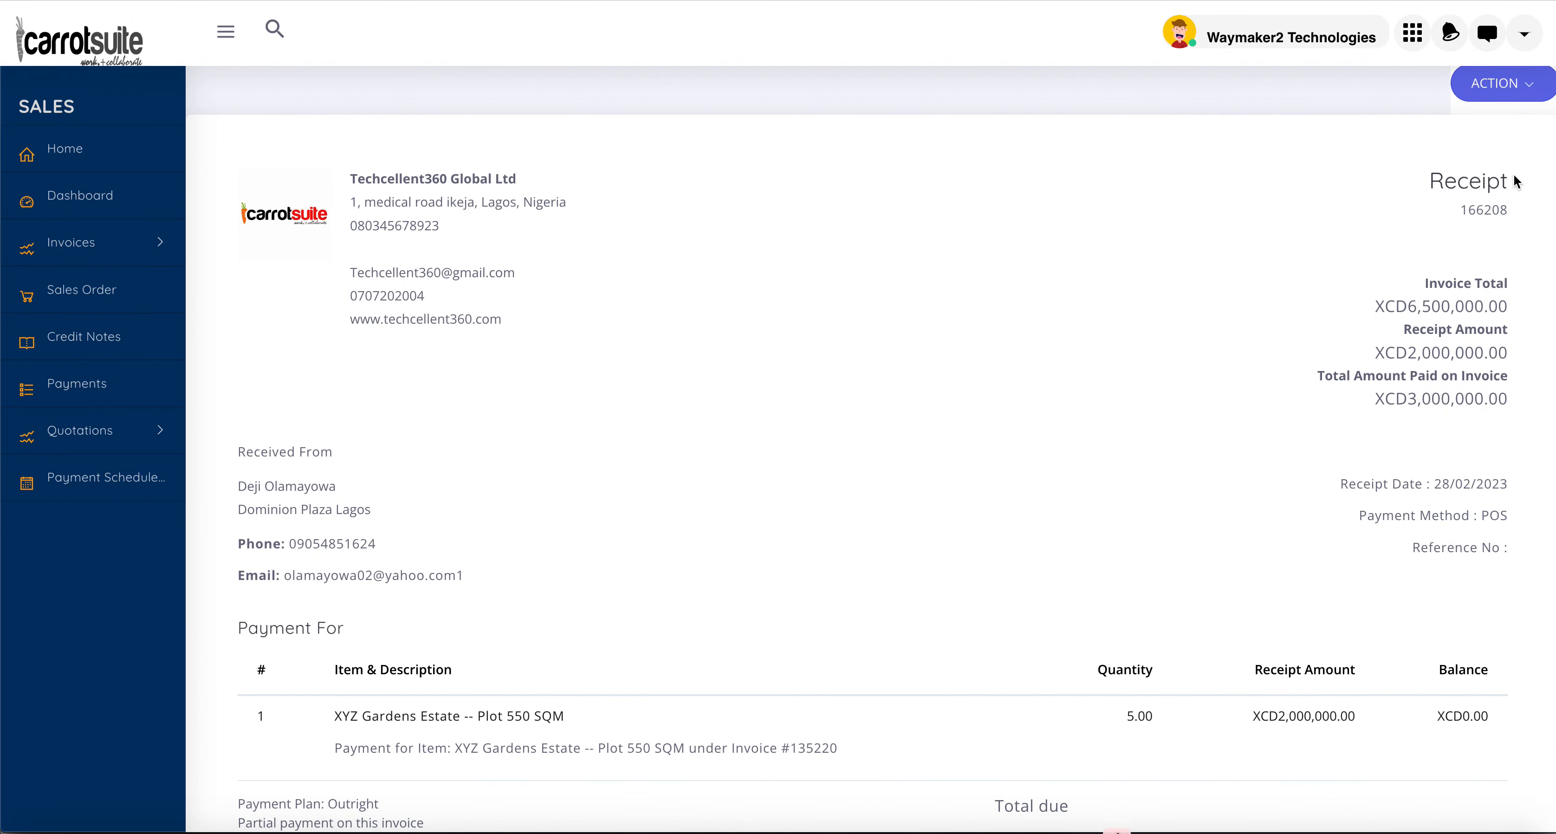
pyautogui.click(1495, 86)
pyautogui.click(1467, 233)
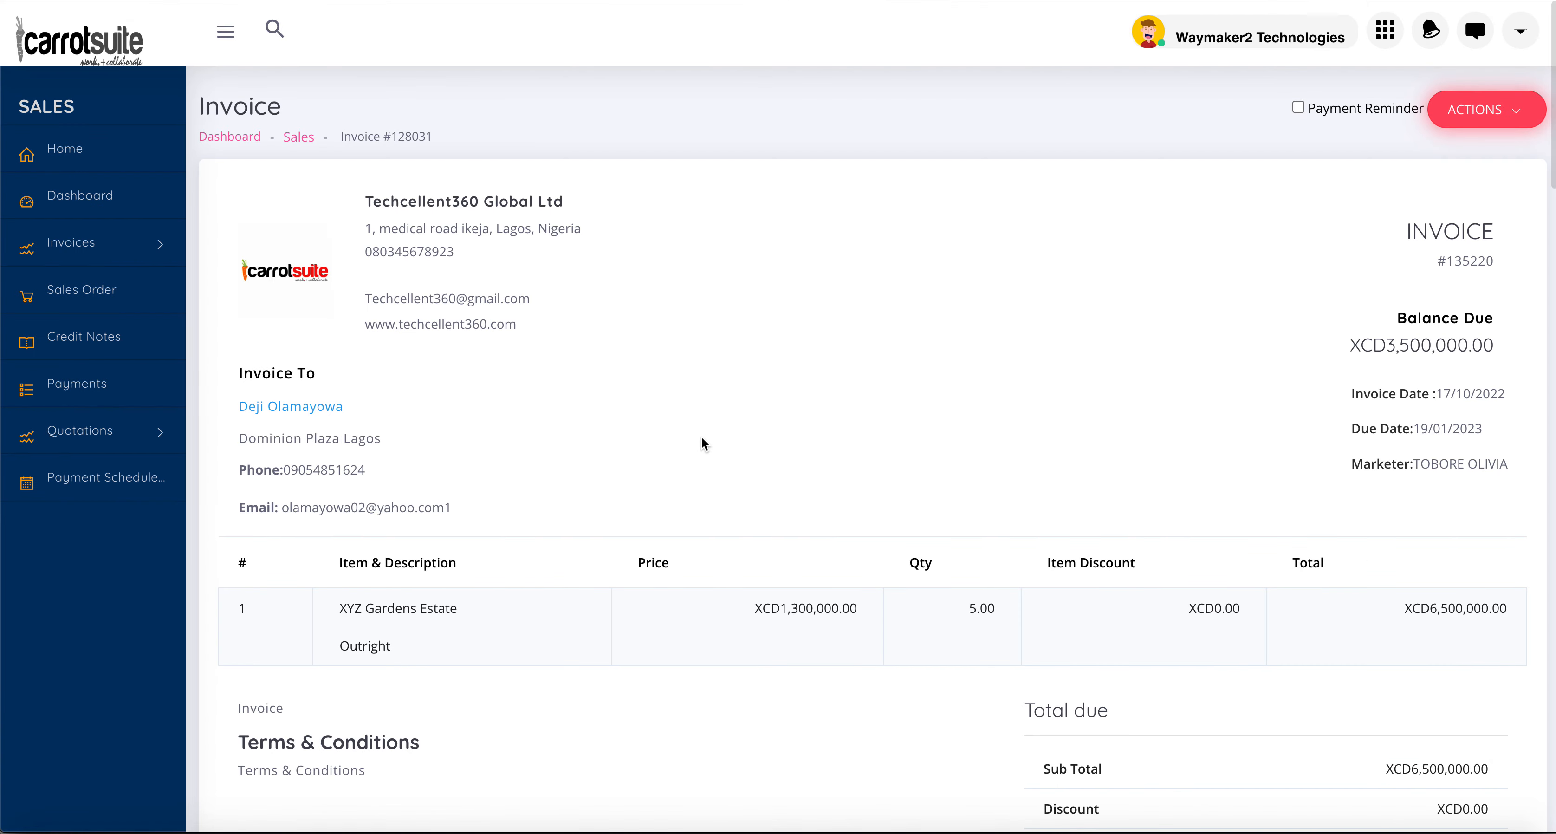
# - Examine the invoice's receipts, payment terms and the Commission table for the direct marketer and first-generation upline
pyautogui.scroll(-10, 702, 444)
pyautogui.scroll(-1, 703, 443)
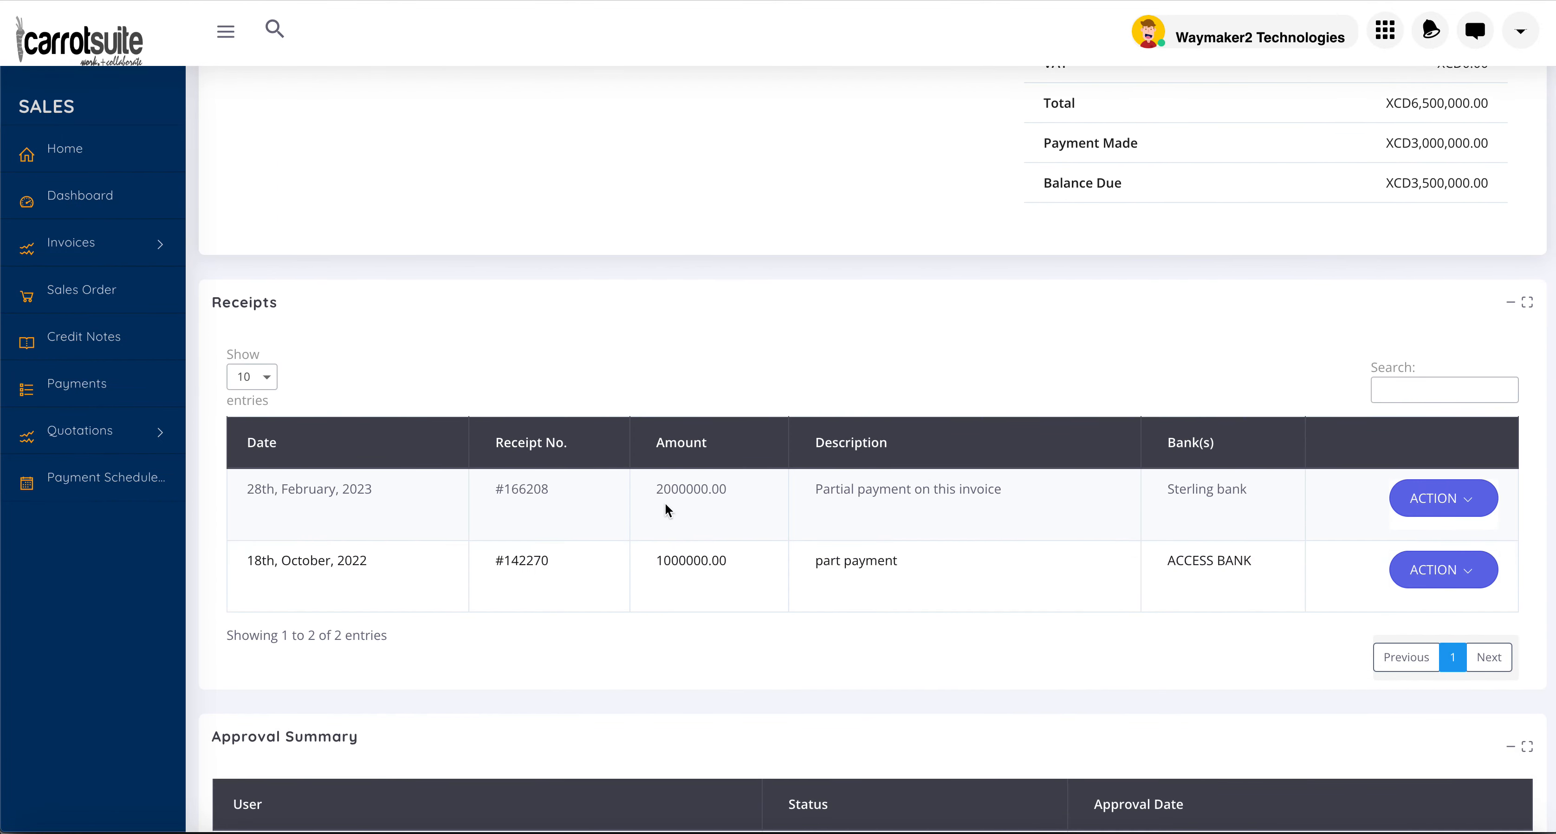
pyautogui.scroll(-15, 1185, 480)
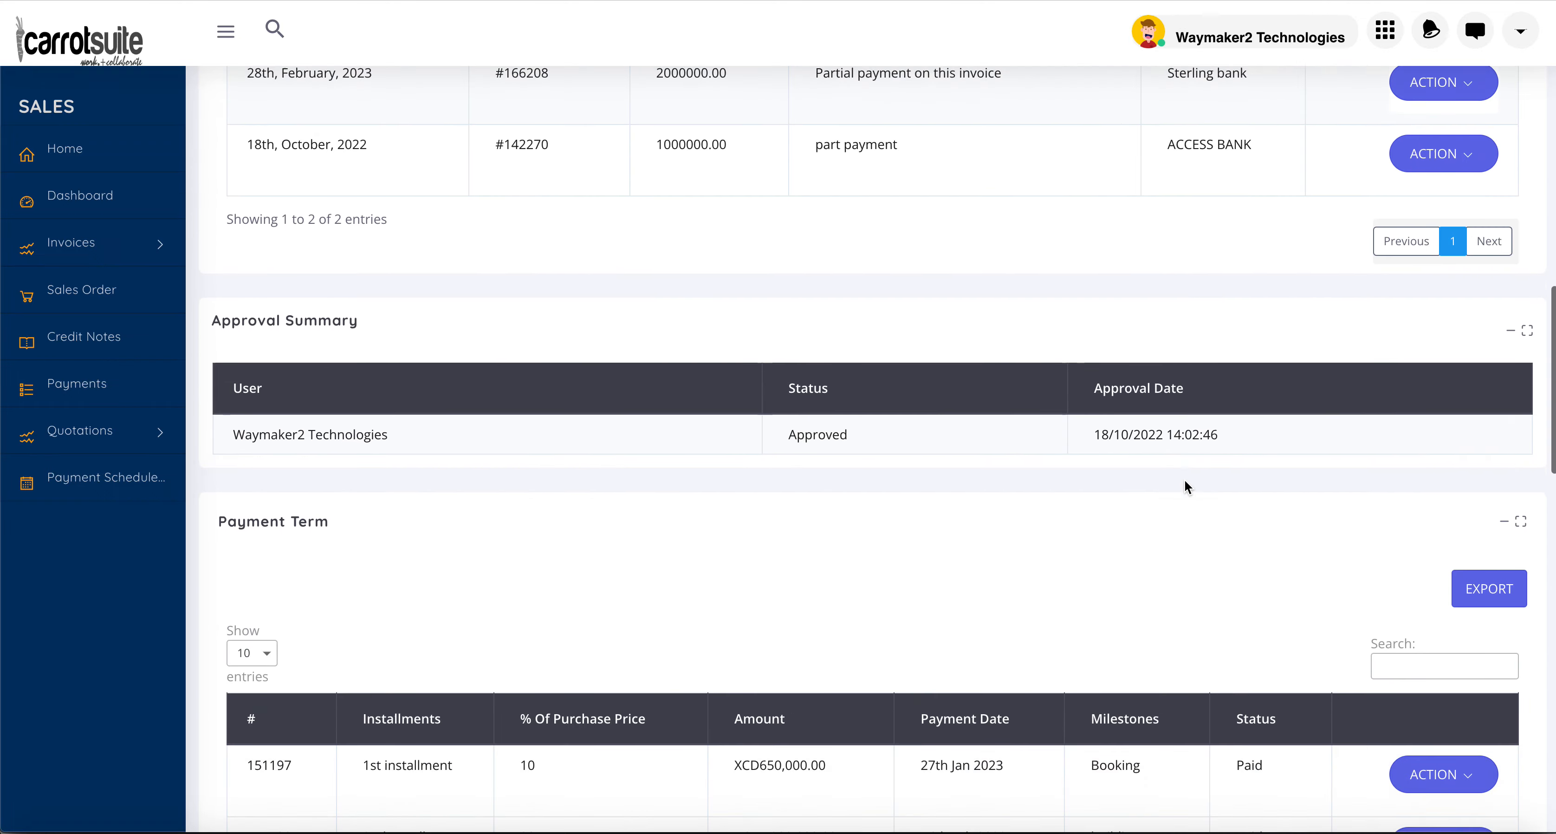
pyautogui.scroll(-4, 1185, 481)
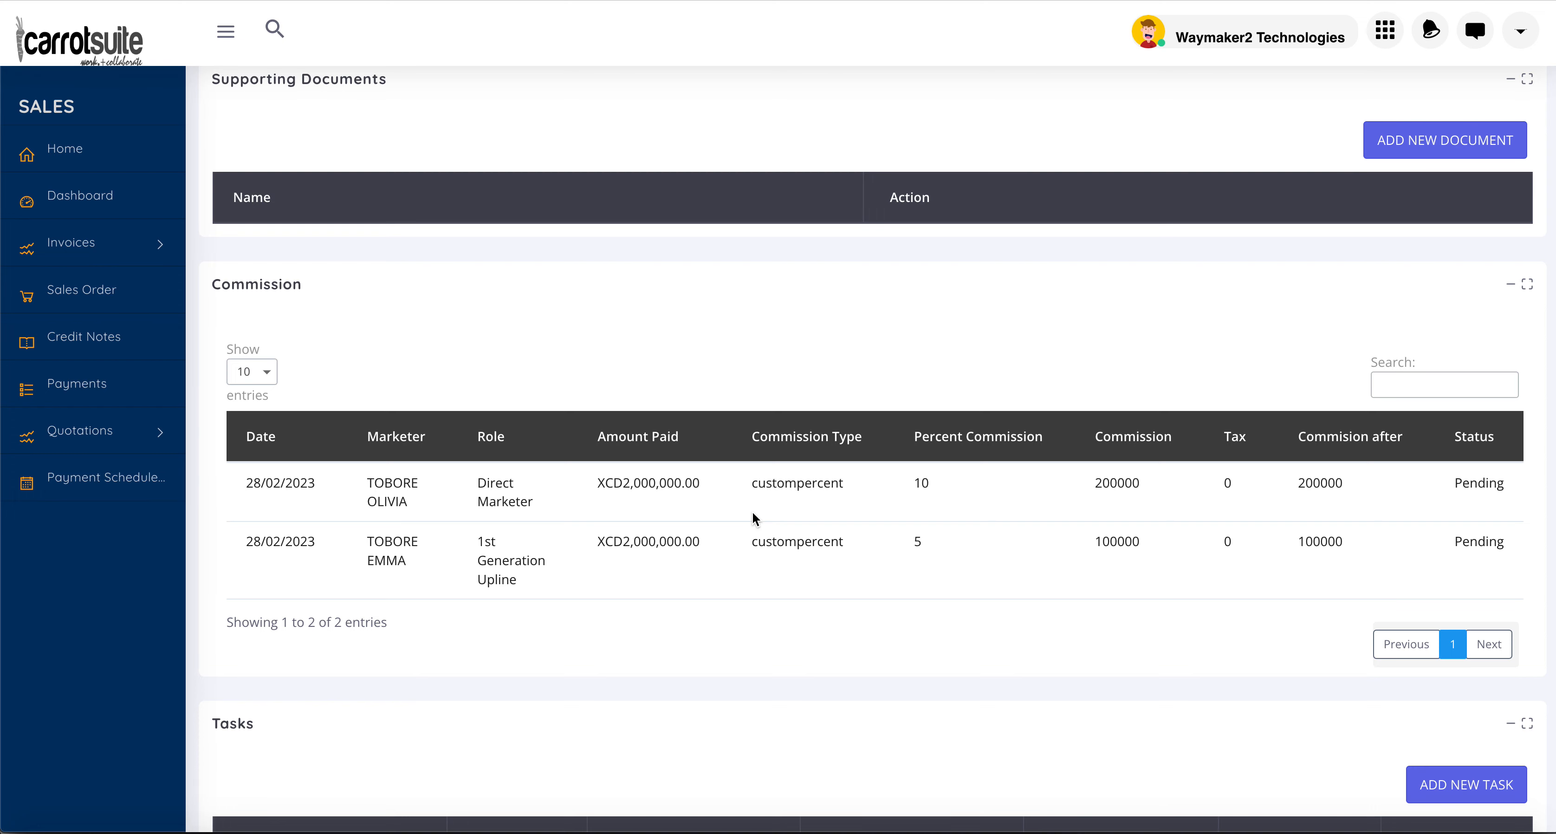
pyautogui.scroll(3, 754, 518)
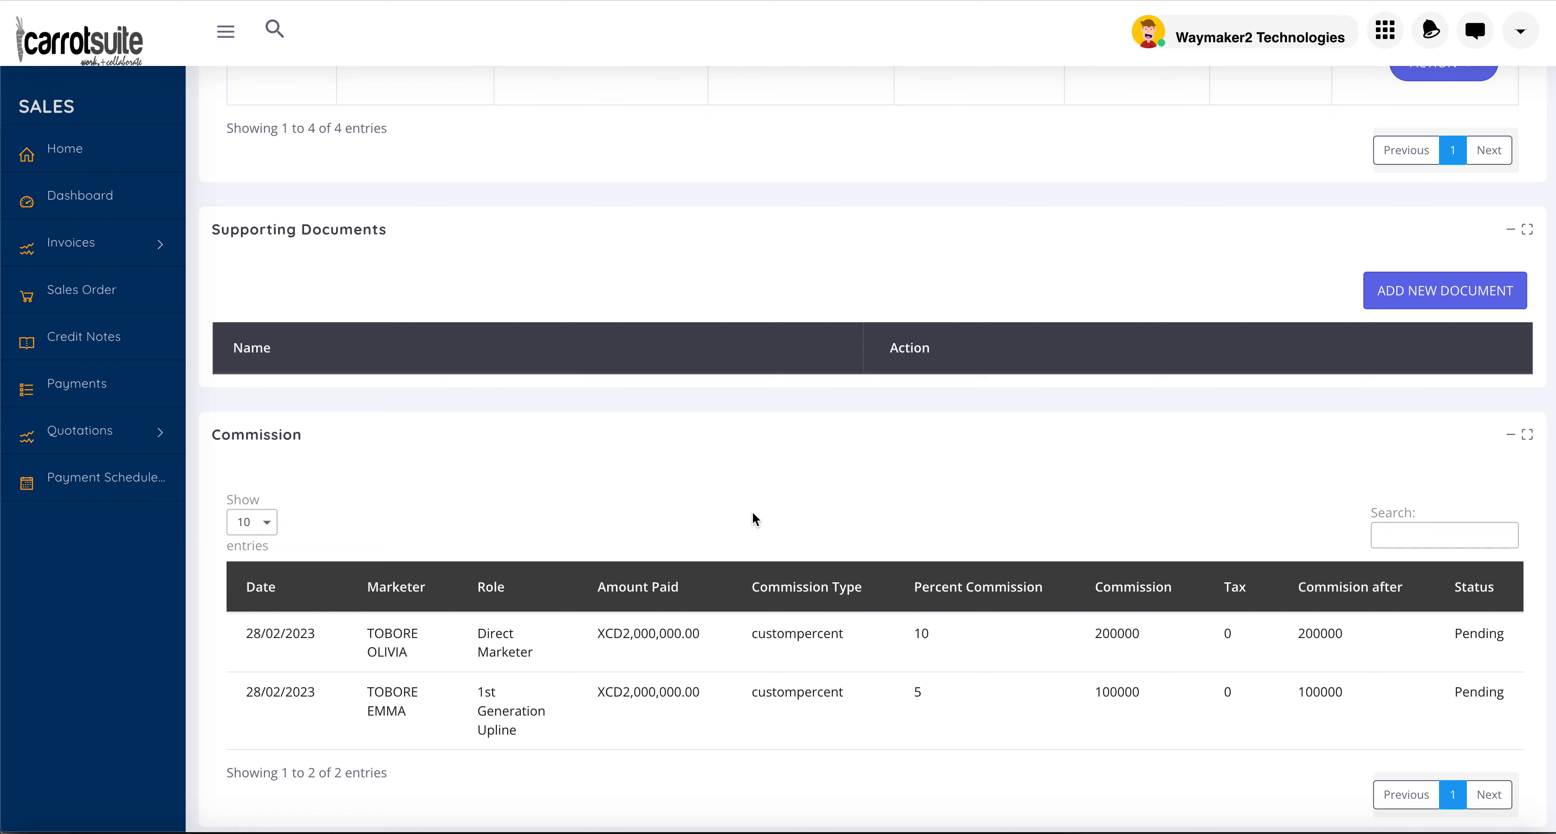
pyautogui.scroll(1, 752, 513)
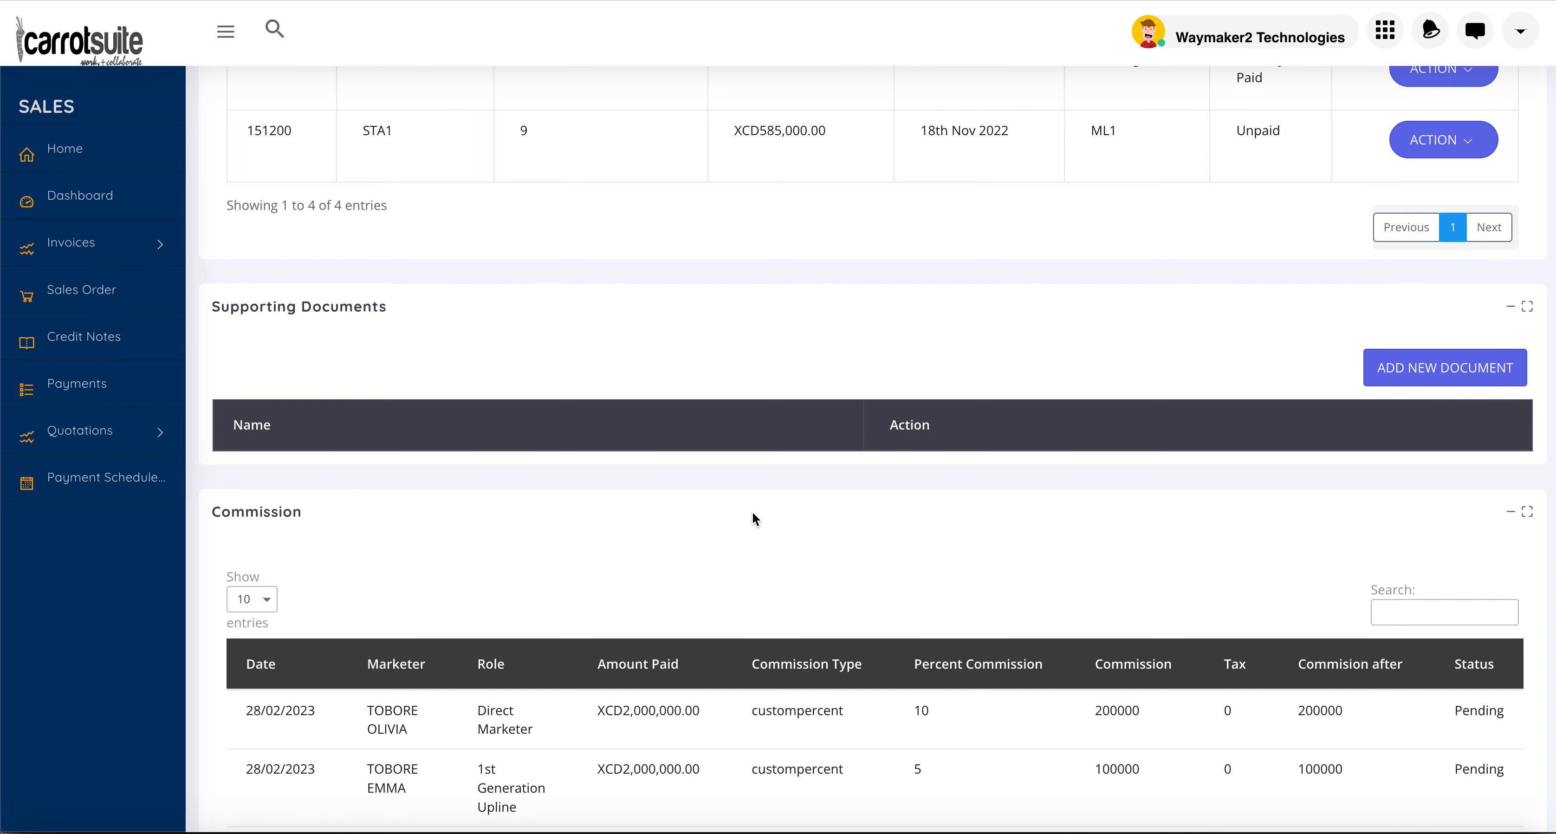
pyautogui.scroll(1, 753, 518)
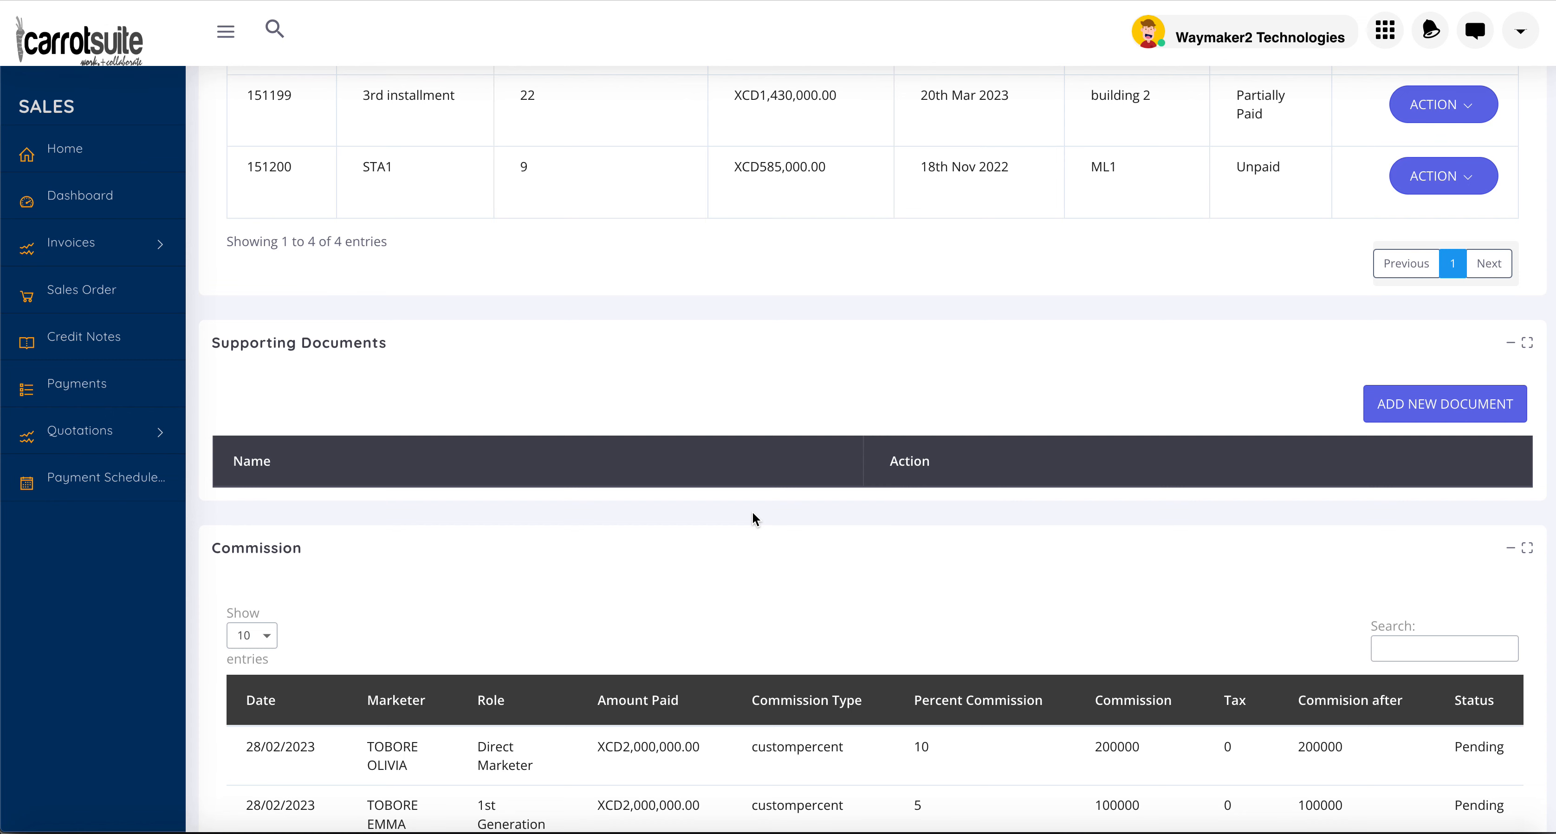
pyautogui.scroll(-3, 752, 514)
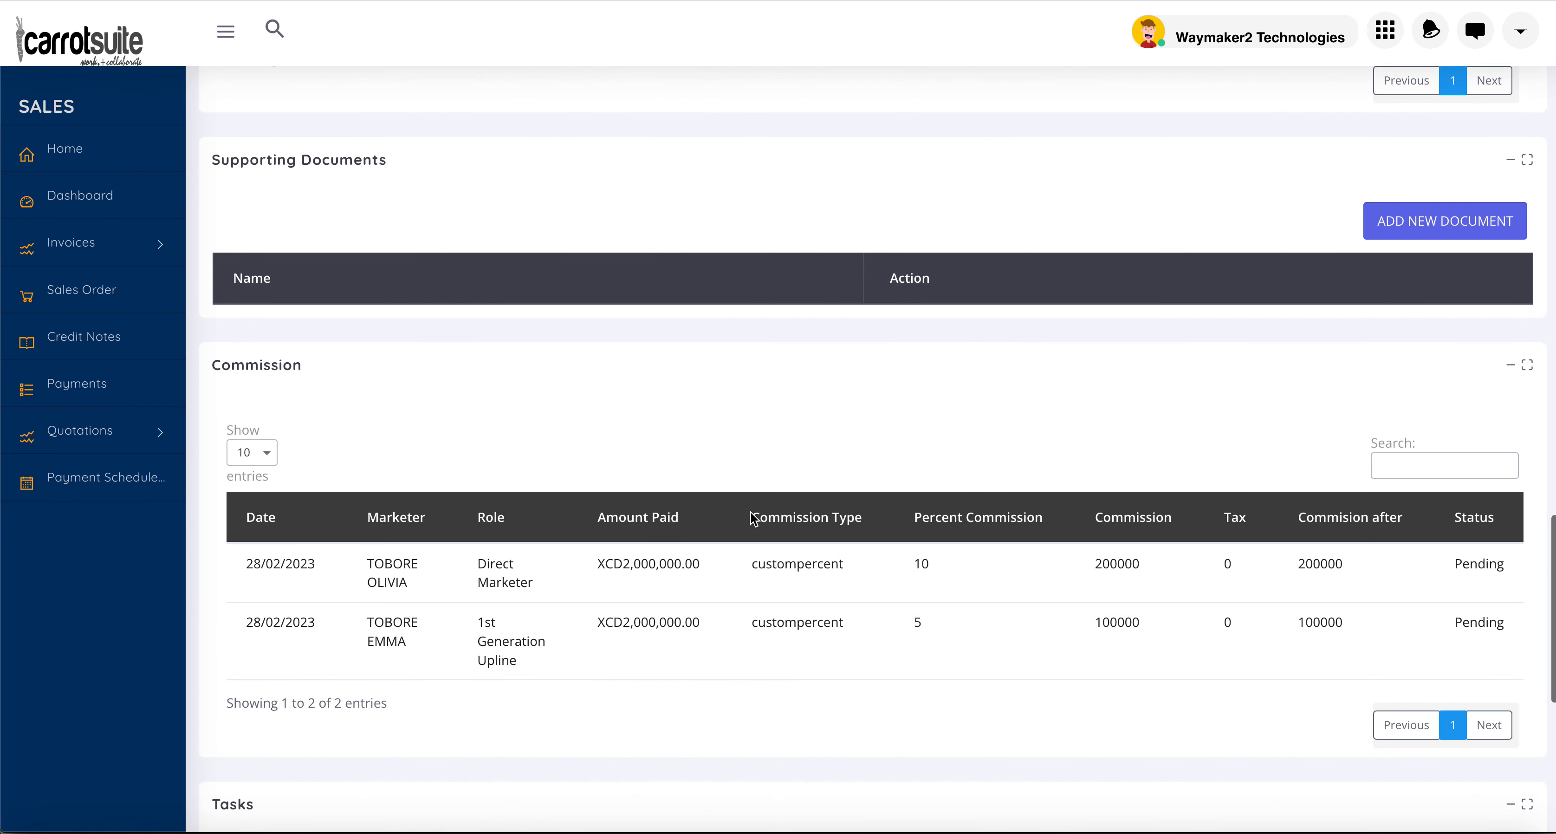